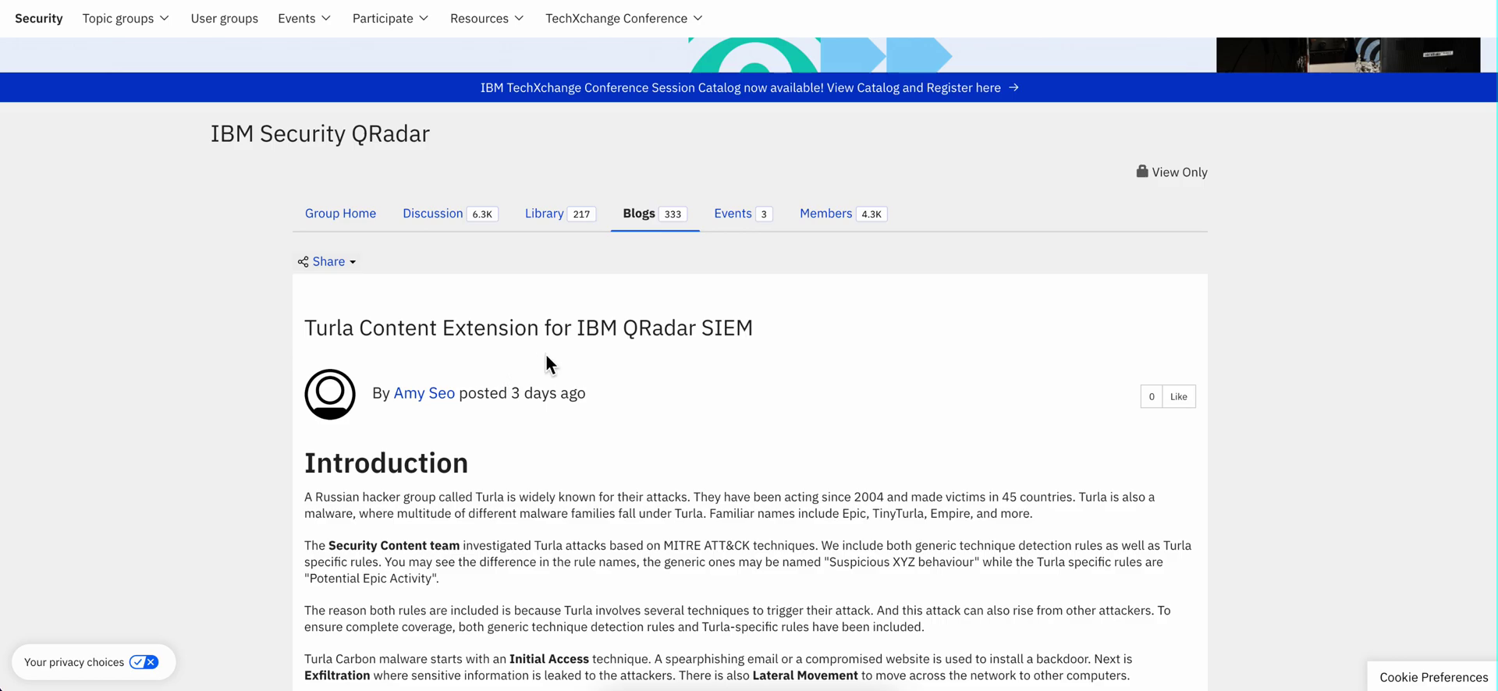
# Read the introduction of the IBM Security QRadar blog post on the Turla Content Extension.
pyautogui.scroll(-2, 577, 355)
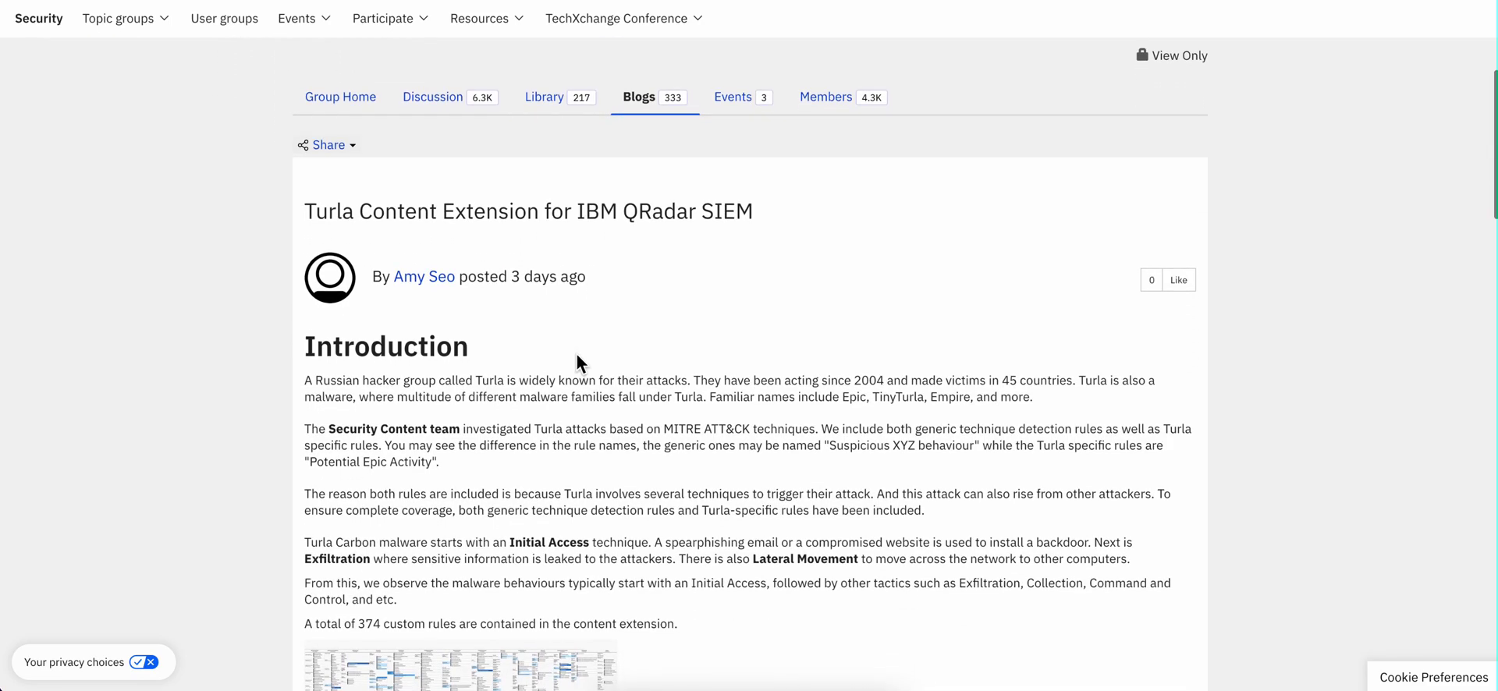
pyautogui.scroll(-2, 577, 356)
pyautogui.scroll(-2, 575, 356)
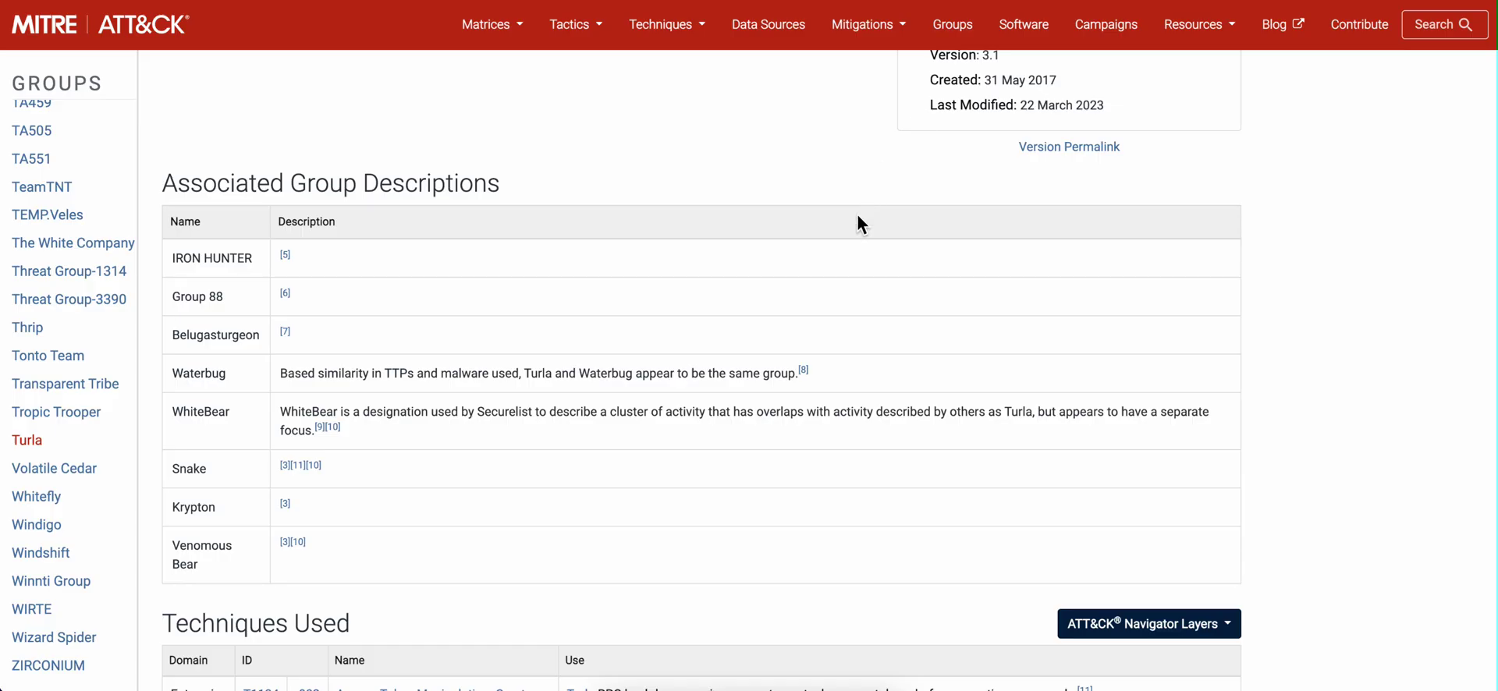
# Review the Turla group description and its associated groups on the MITRE ATT&CK site.
pyautogui.scroll(3, 835, 220)
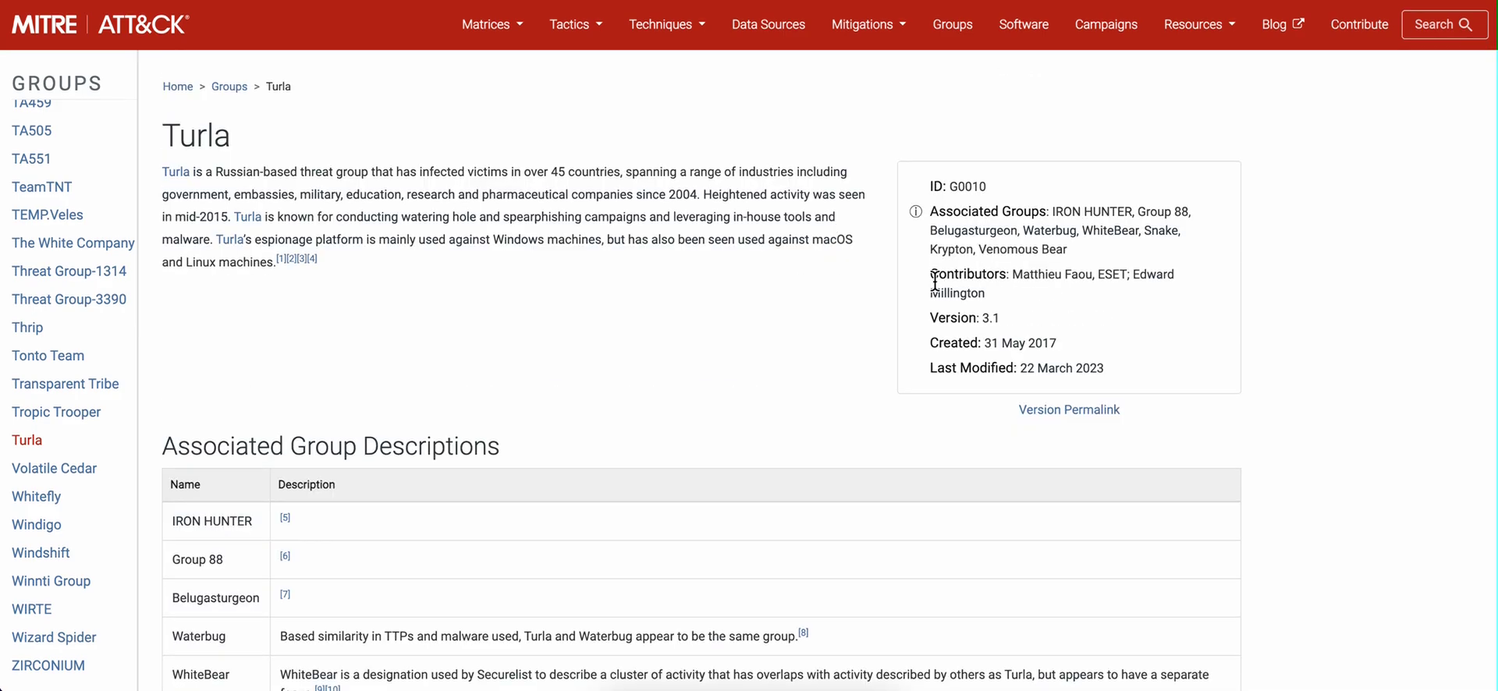
pyautogui.scroll(-3, 718, 407)
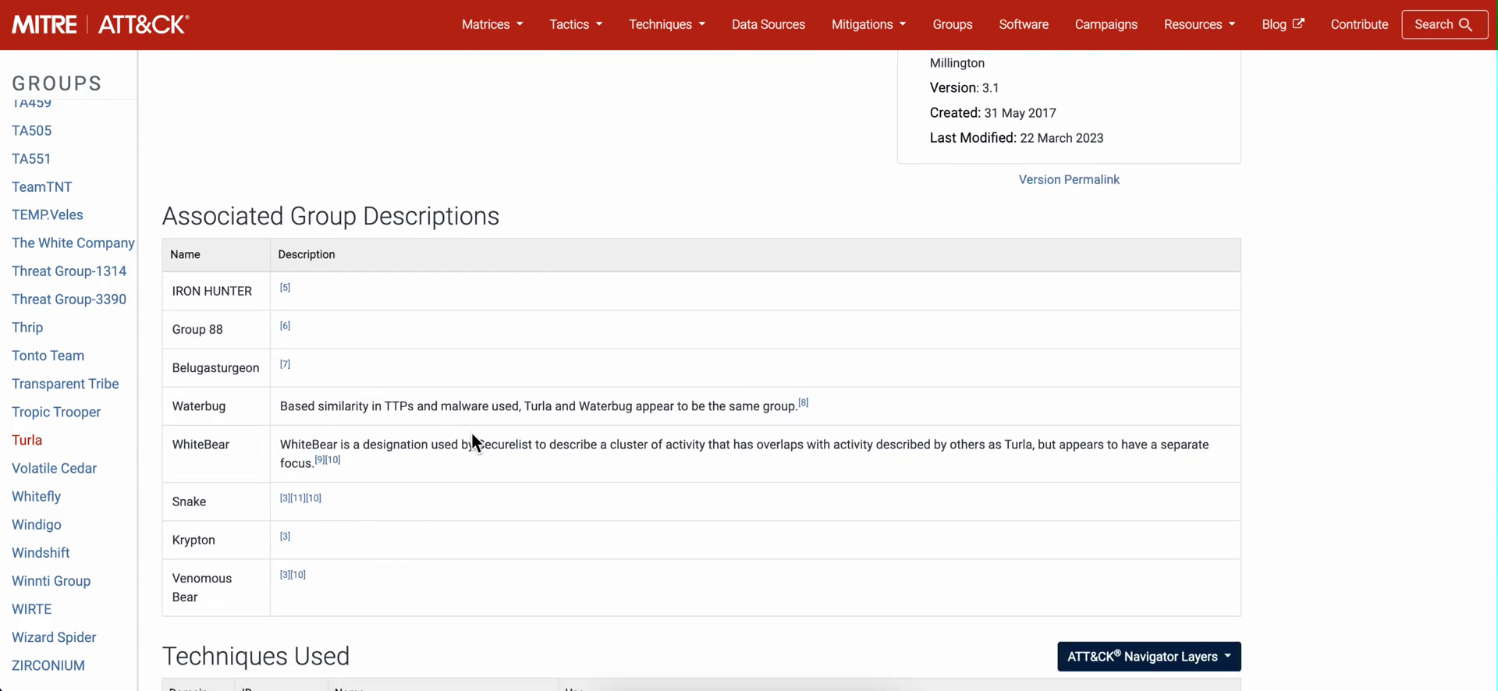
pyautogui.scroll(1, 477, 432)
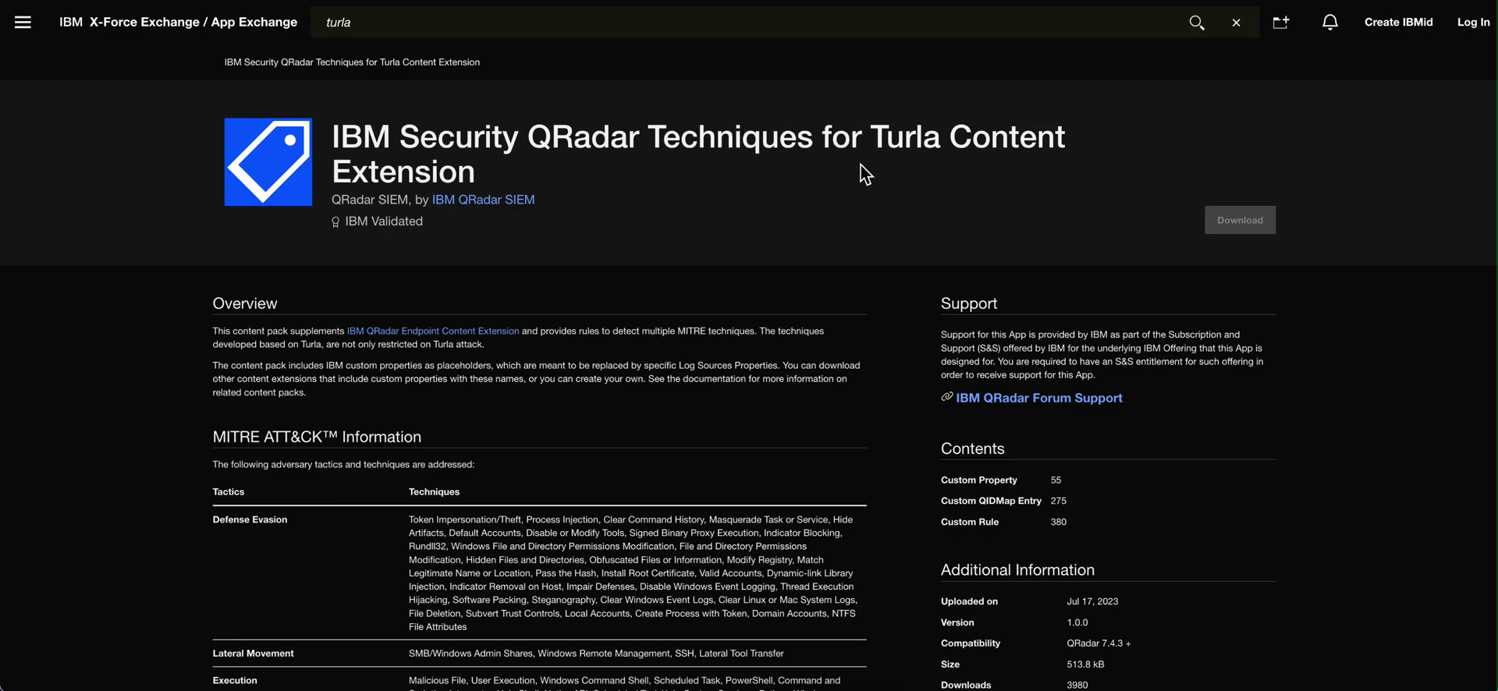
# Examine the Turla Content Extension listing on IBM App Exchange, highlighting the number of custom rules it contains.
pyautogui.scroll(-2, 857, 264)
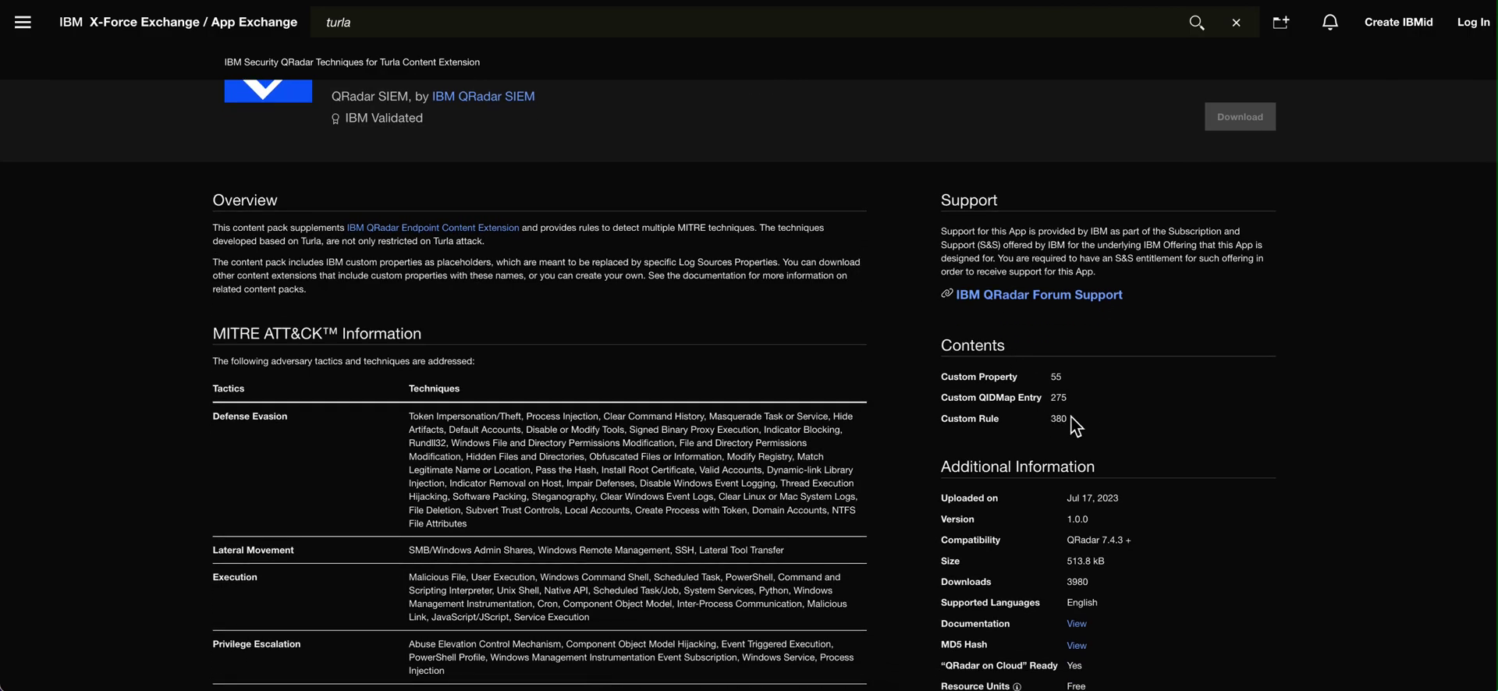
pyautogui.moveTo(1072, 419); pyautogui.dragTo(1041, 418)
pyautogui.scroll(1, 892, 253)
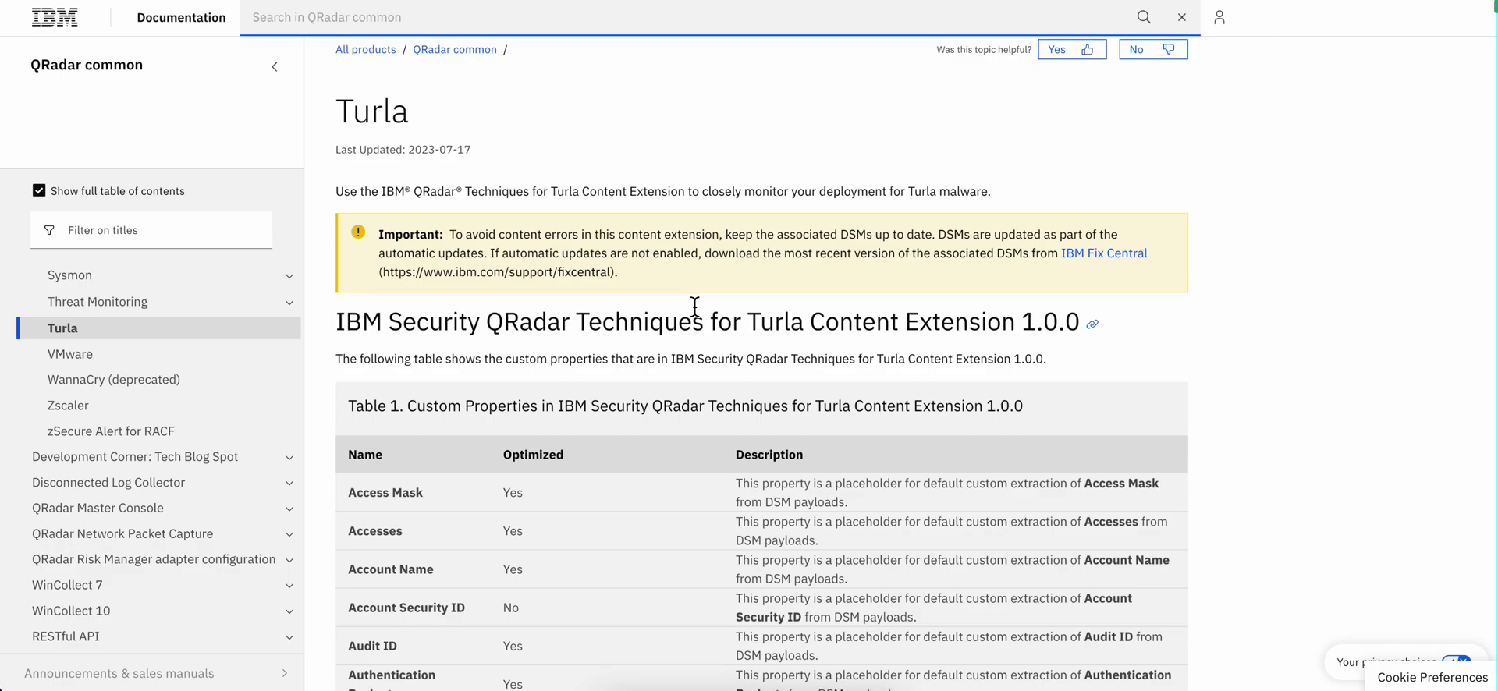
# Look through the custom properties table on the Turla page of the IBM QRadar documentation.
pyautogui.scroll(-6, 695, 306)
pyautogui.scroll(-12, 695, 306)
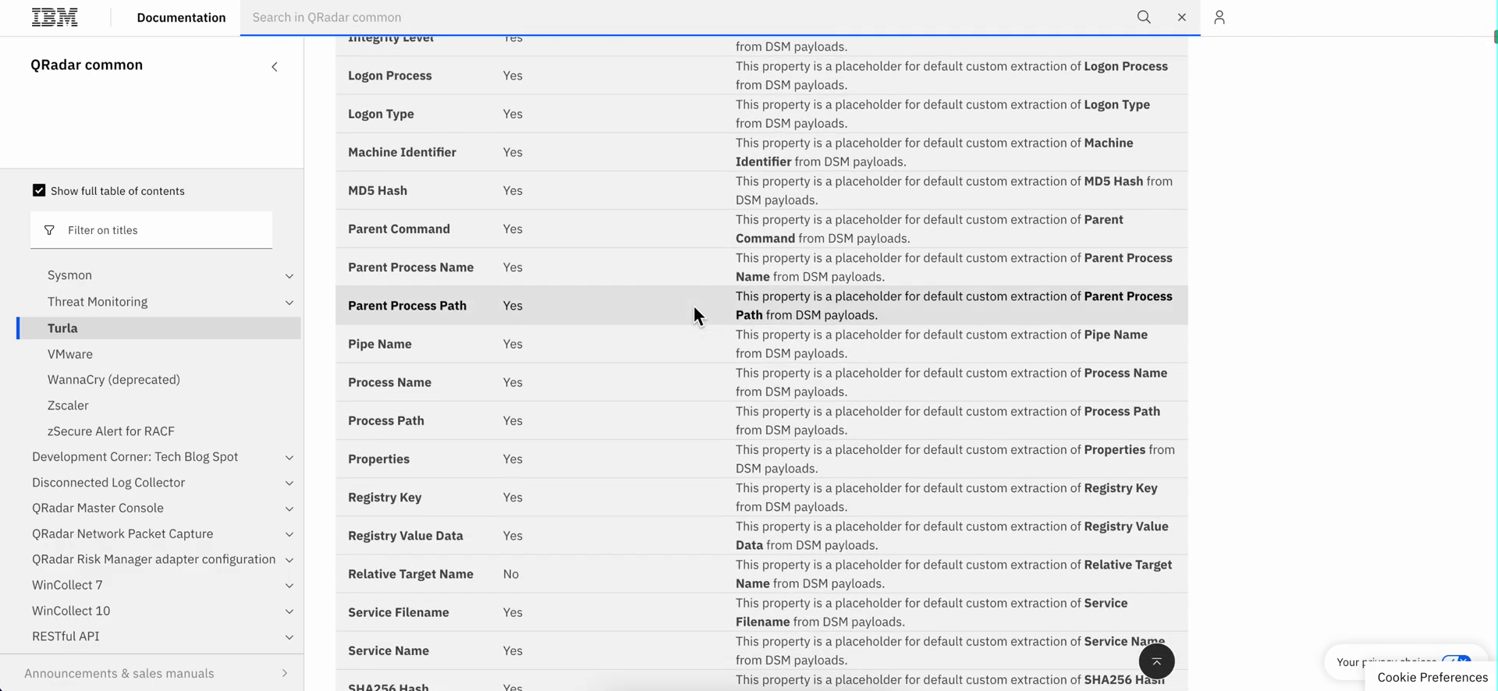
pyautogui.scroll(-10, 694, 306)
pyautogui.scroll(-5, 695, 306)
pyautogui.scroll(9, 695, 306)
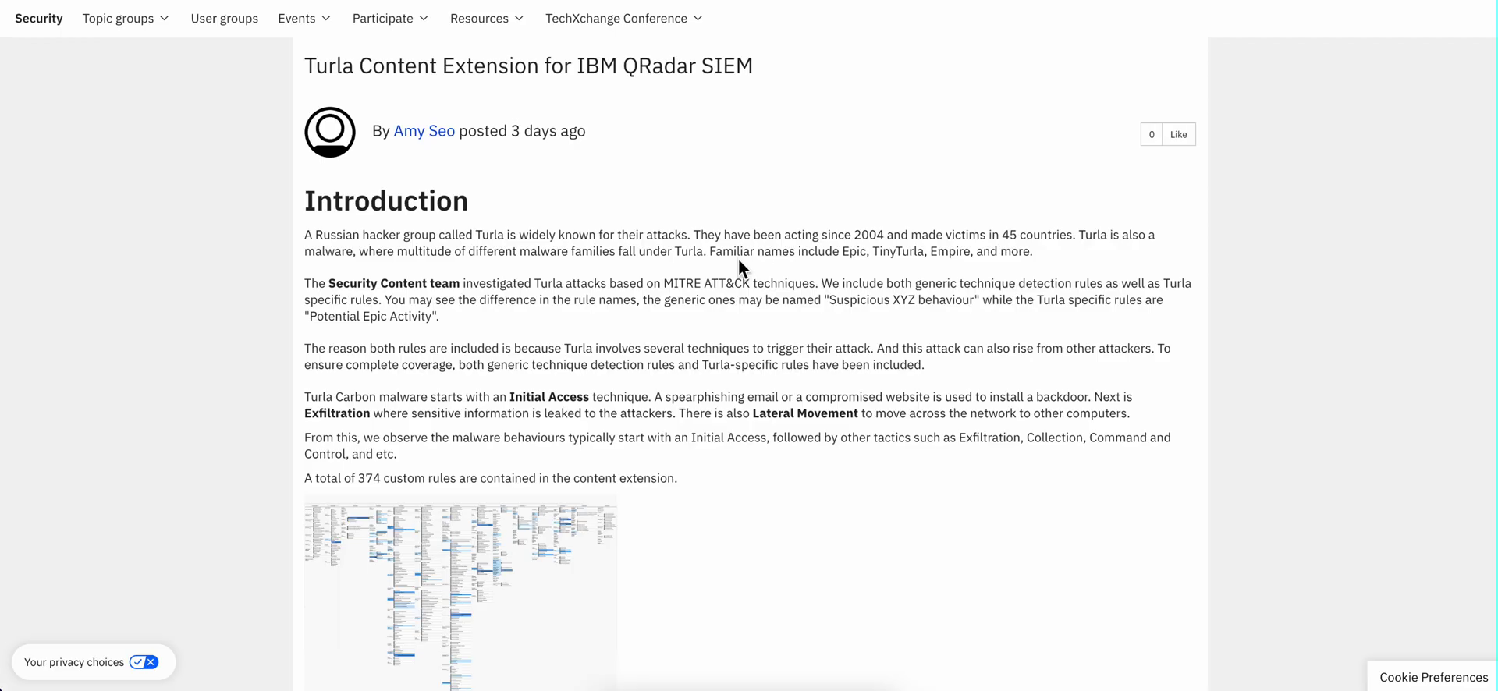
# Skim the rest of the QRadar community blog post on the Turla Content Extension.
pyautogui.scroll(-8, 738, 259)
pyautogui.scroll(-5, 739, 258)
pyautogui.scroll(-9, 738, 262)
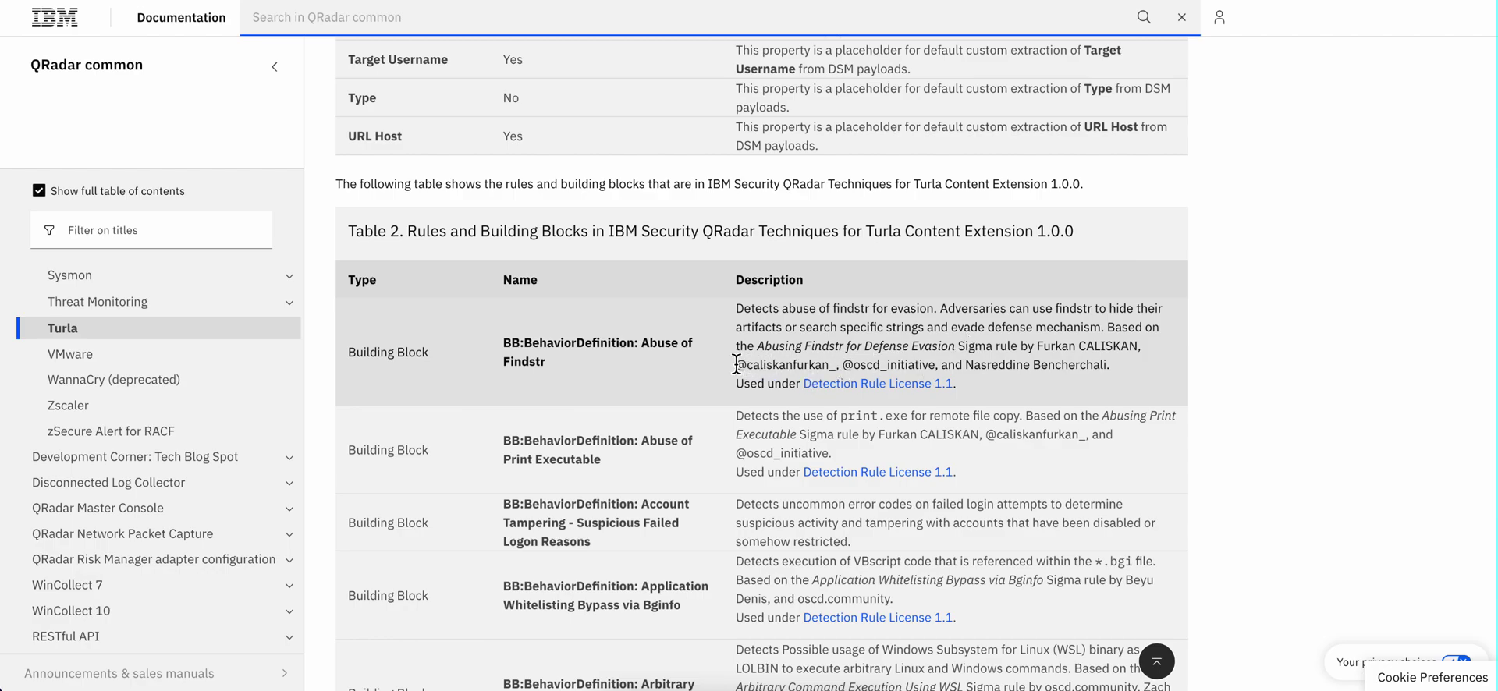
# Examine the rules and building blocks table in the Turla documentation, highlighting the Sigma attribution and license of the Abuse of Findstr entry.
pyautogui.moveTo(1143, 345); pyautogui.dragTo(906, 384)
pyautogui.scroll(-3, 907, 383)
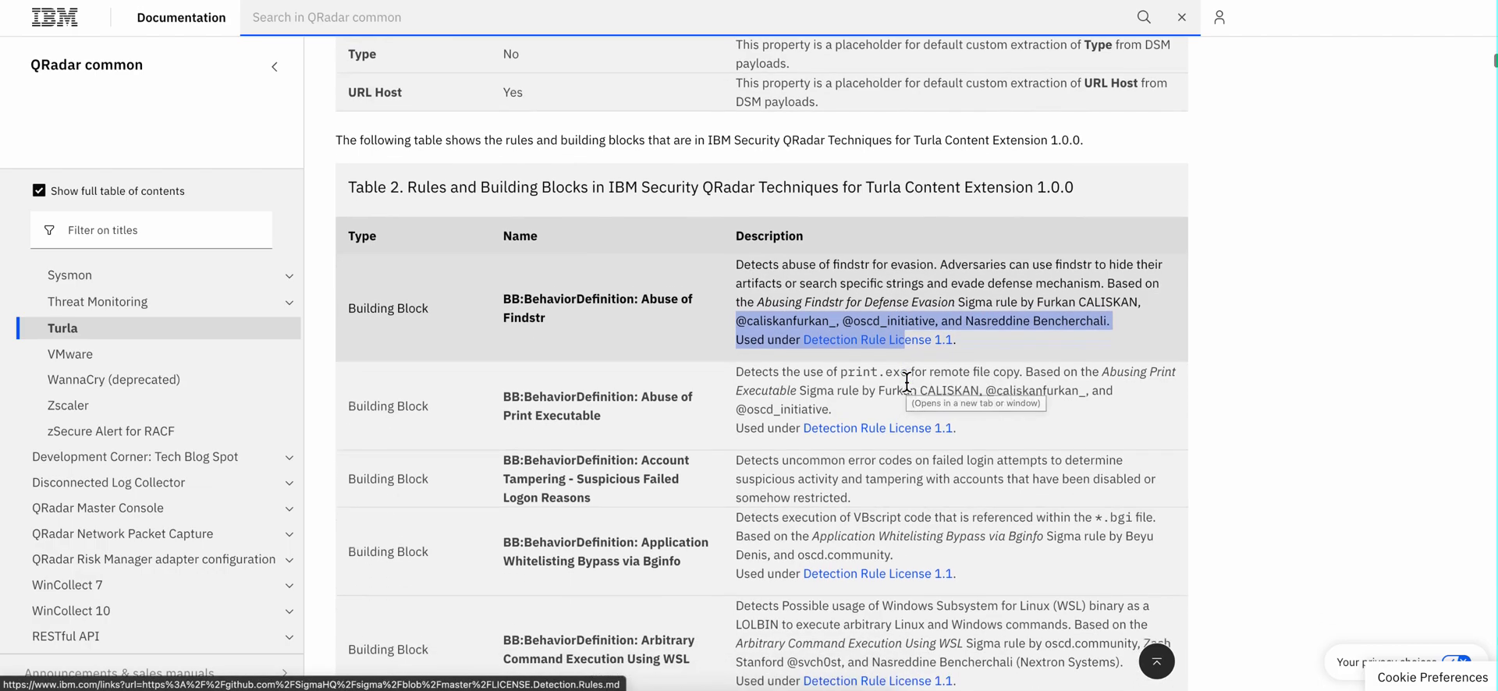
pyautogui.scroll(-6, 907, 383)
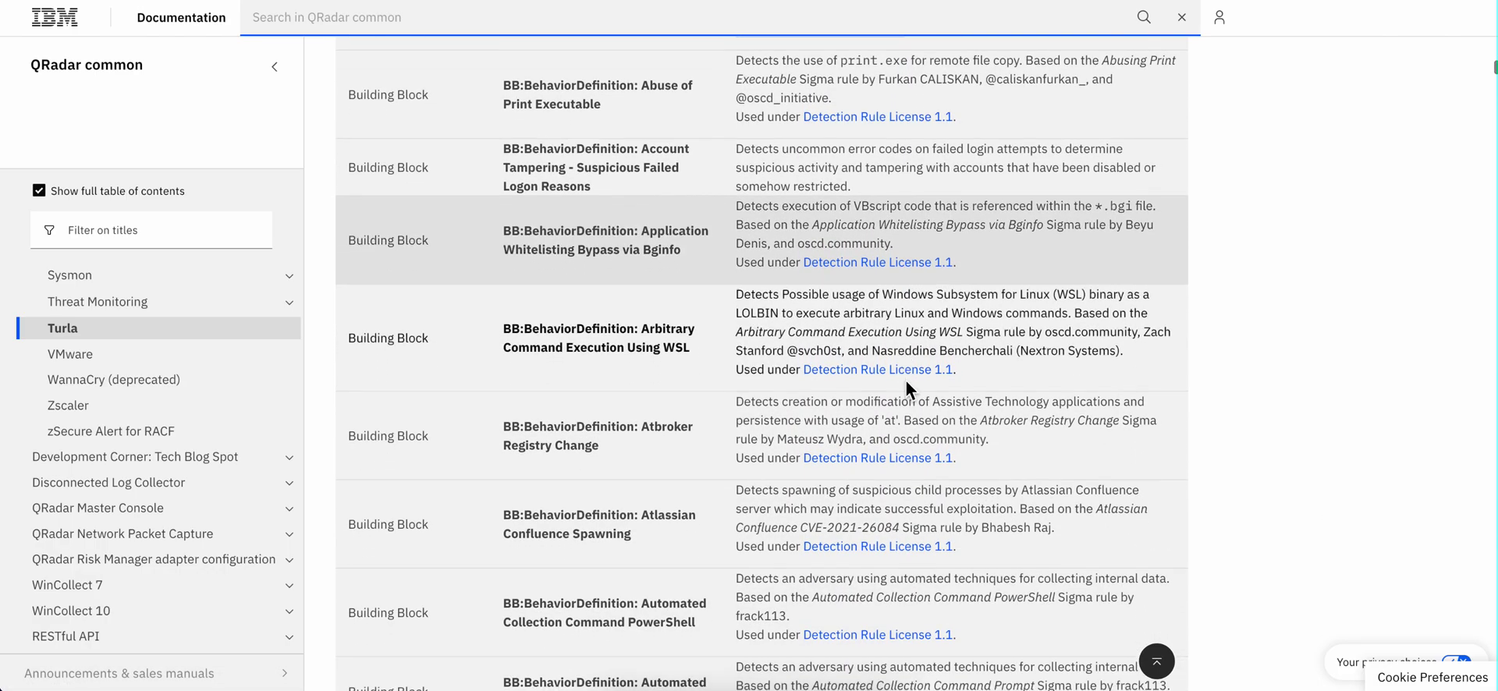
pyautogui.scroll(-1, 907, 388)
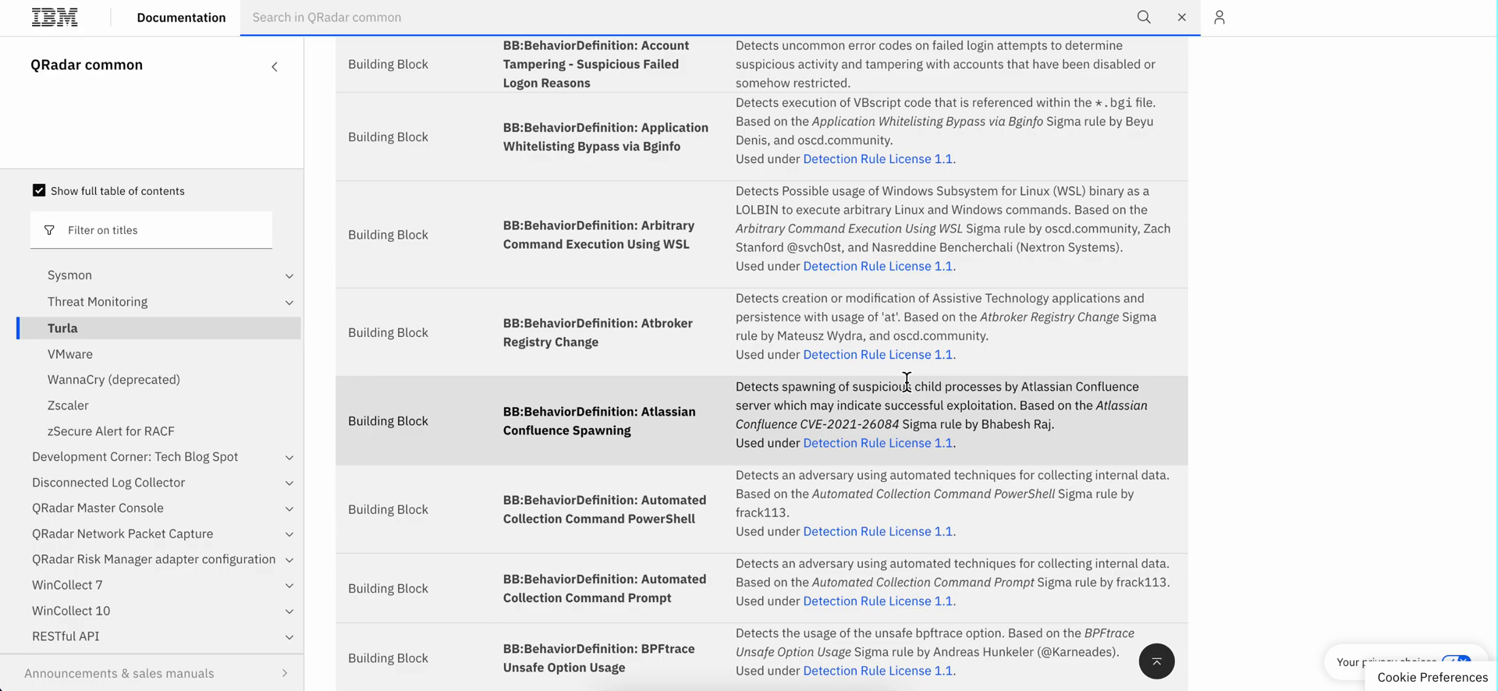
pyautogui.scroll(-4, 907, 380)
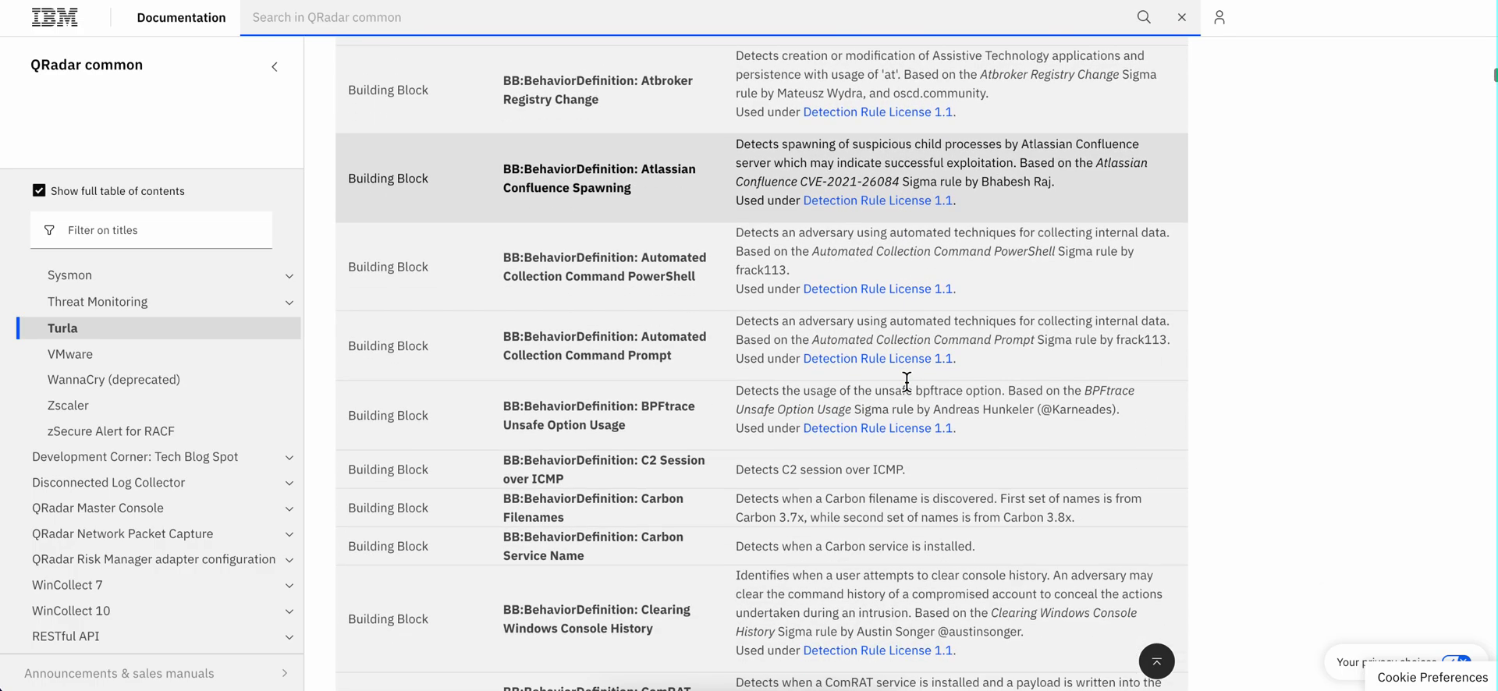
pyautogui.scroll(-3, 907, 390)
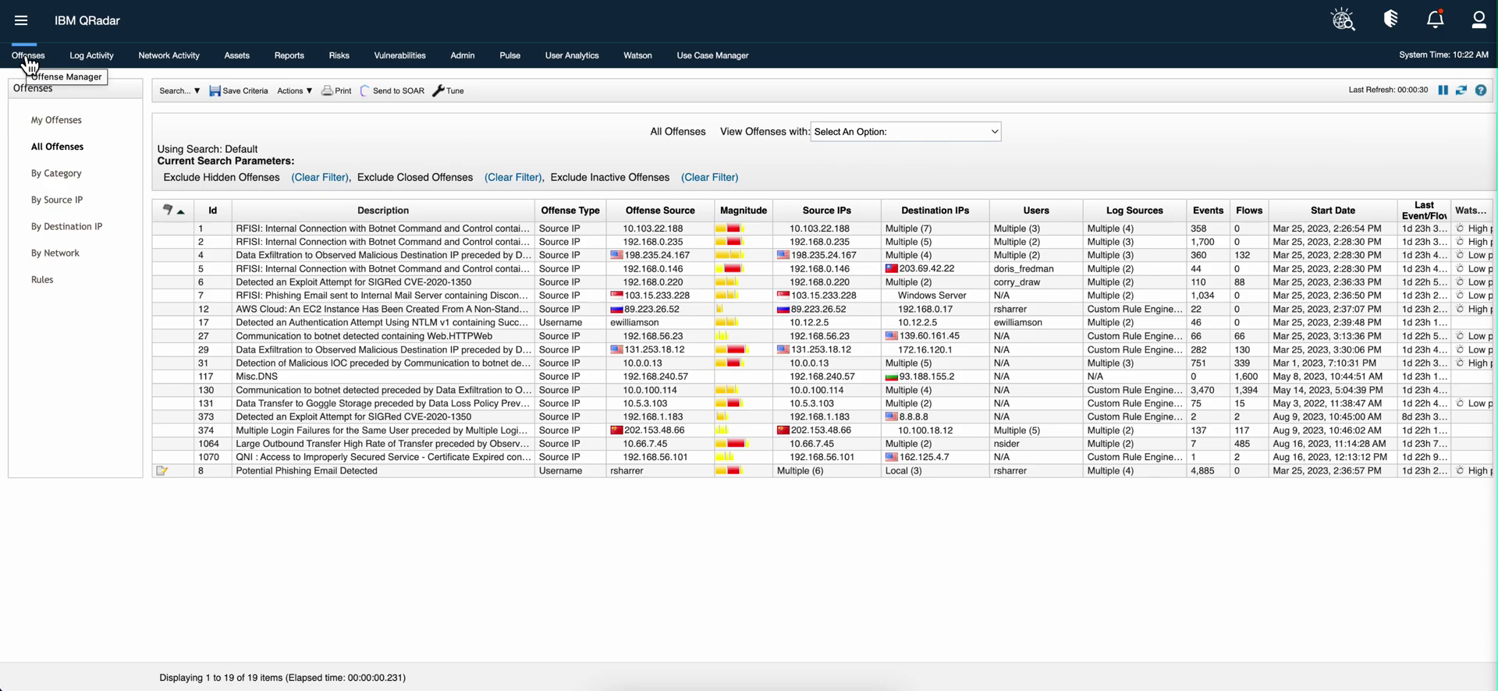
# Open offense 5 in QRadar and list the rules contributing to it.
pyautogui.click(213, 266)
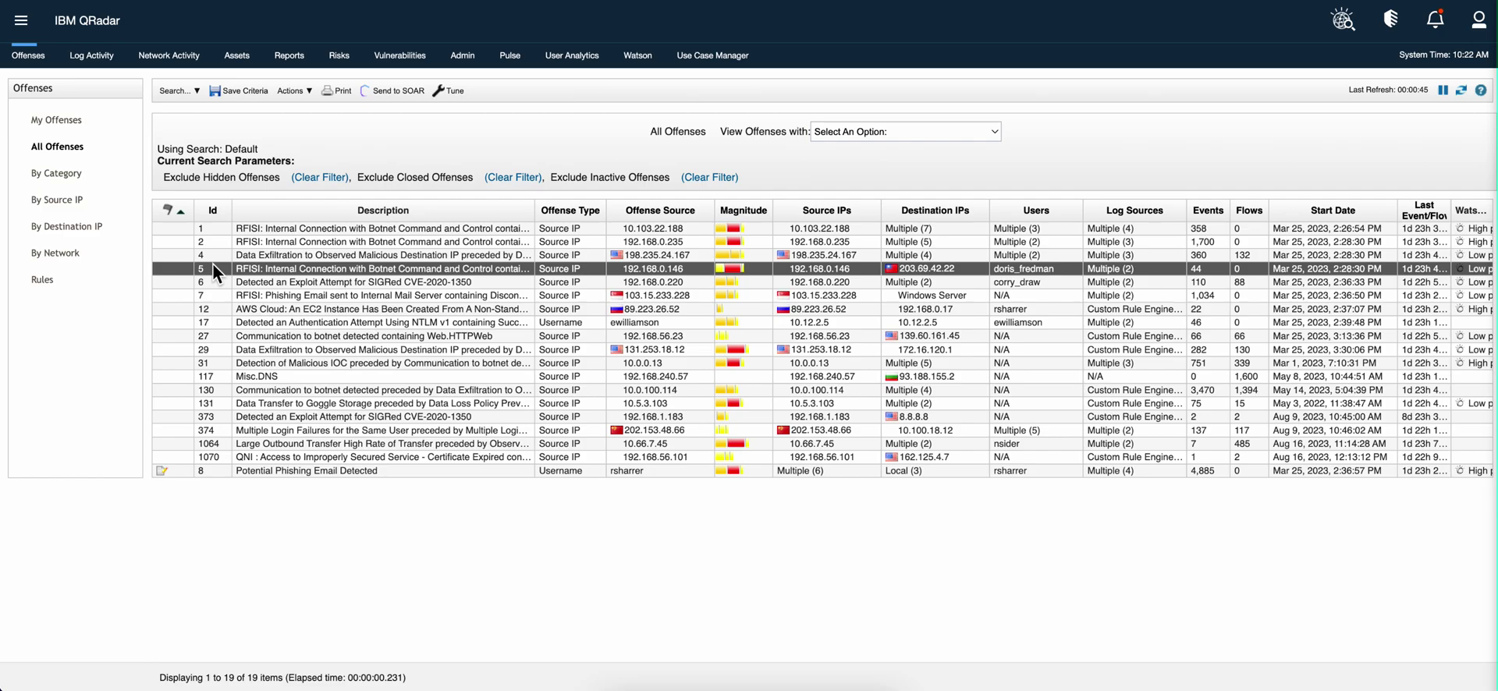
pyautogui.doubleClick(214, 268)
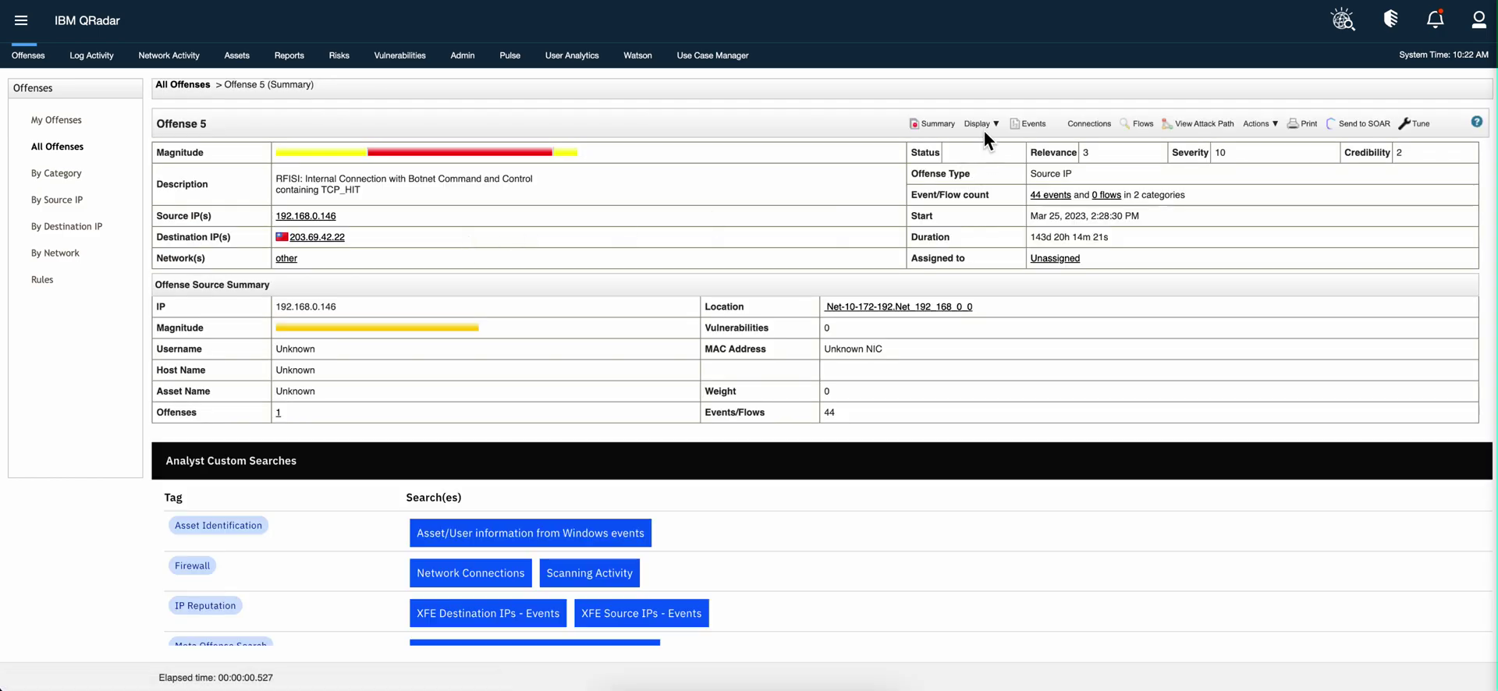
pyautogui.click(981, 124)
pyautogui.click(971, 277)
# Copy the offense's contributing rule name and filter the Use Case Manager rules by "RFISI: Internal Connection with Botnet Command and Control".
pyautogui.moveTo(492, 336); pyautogui.dragTo(241, 338)
pyautogui.hotkey('ctrl', 'c')
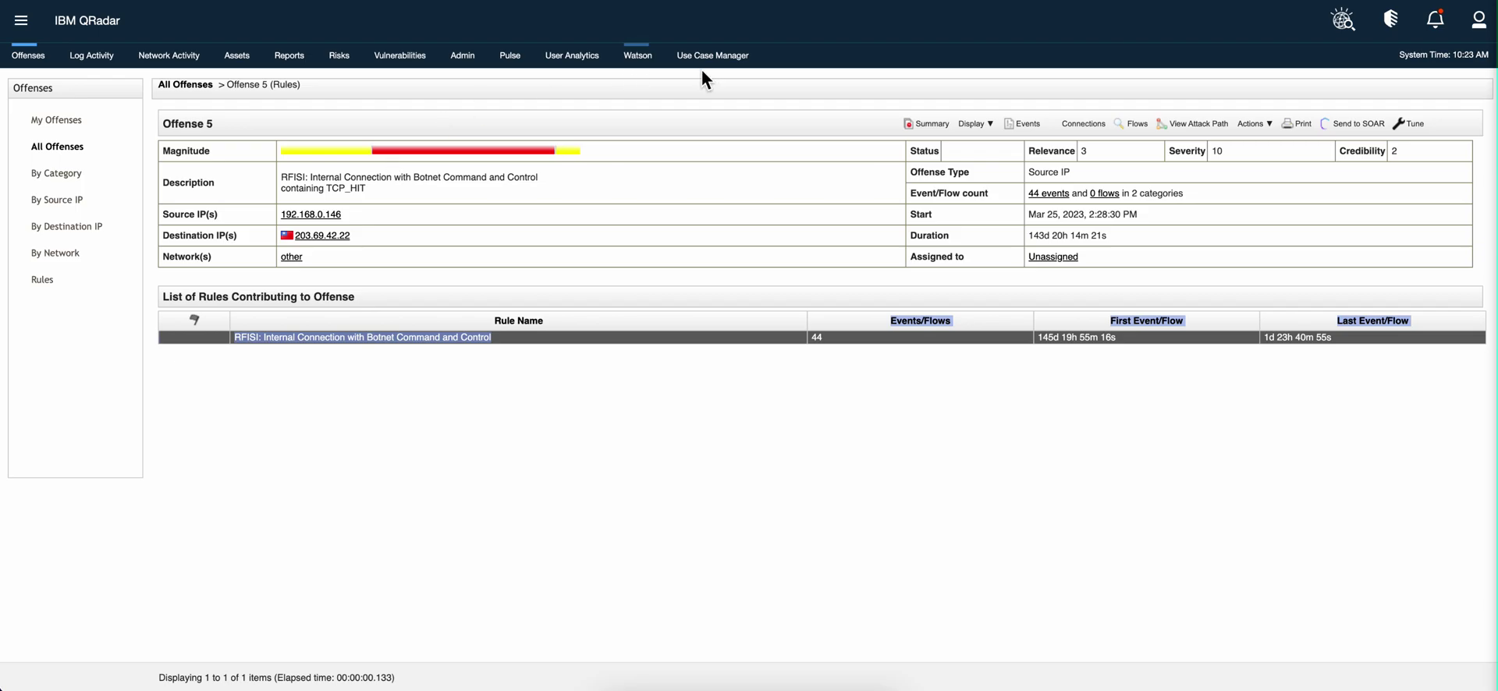
pyautogui.click(704, 56)
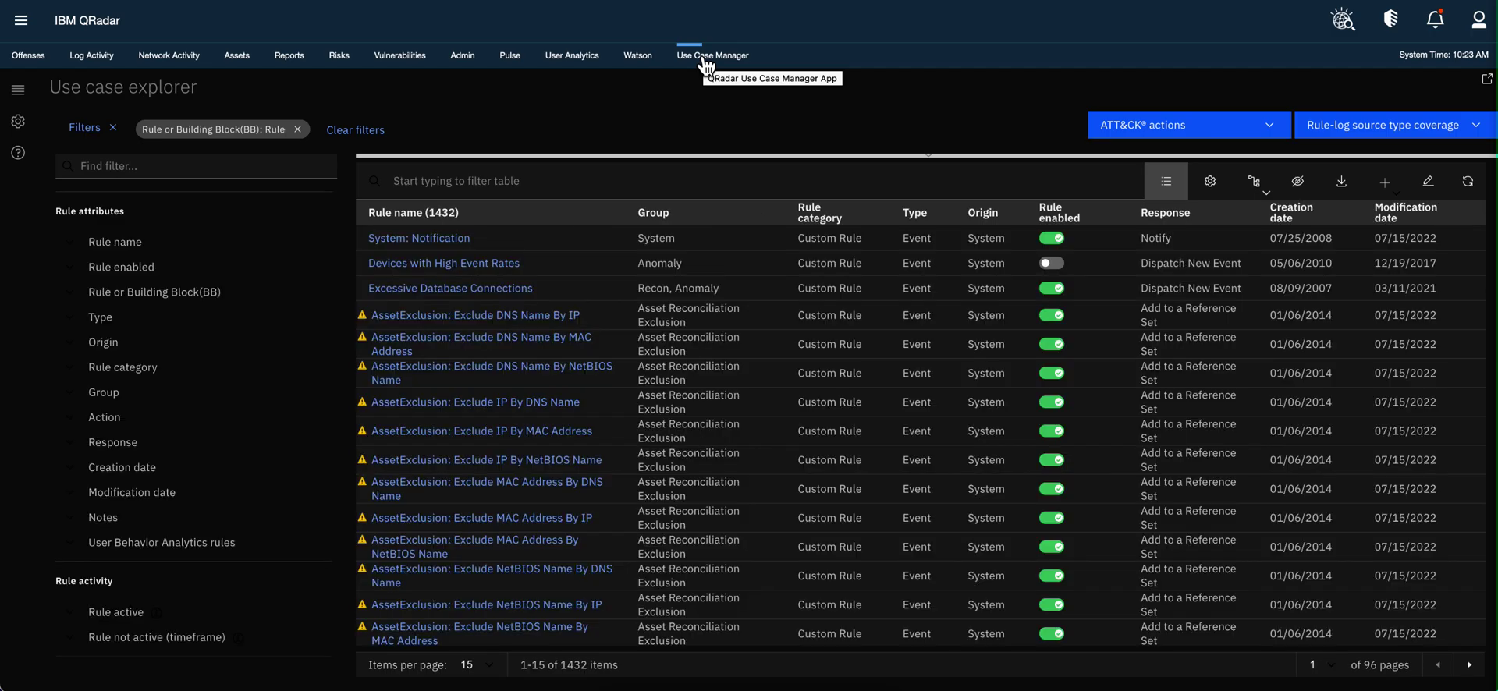
pyautogui.click(86, 166)
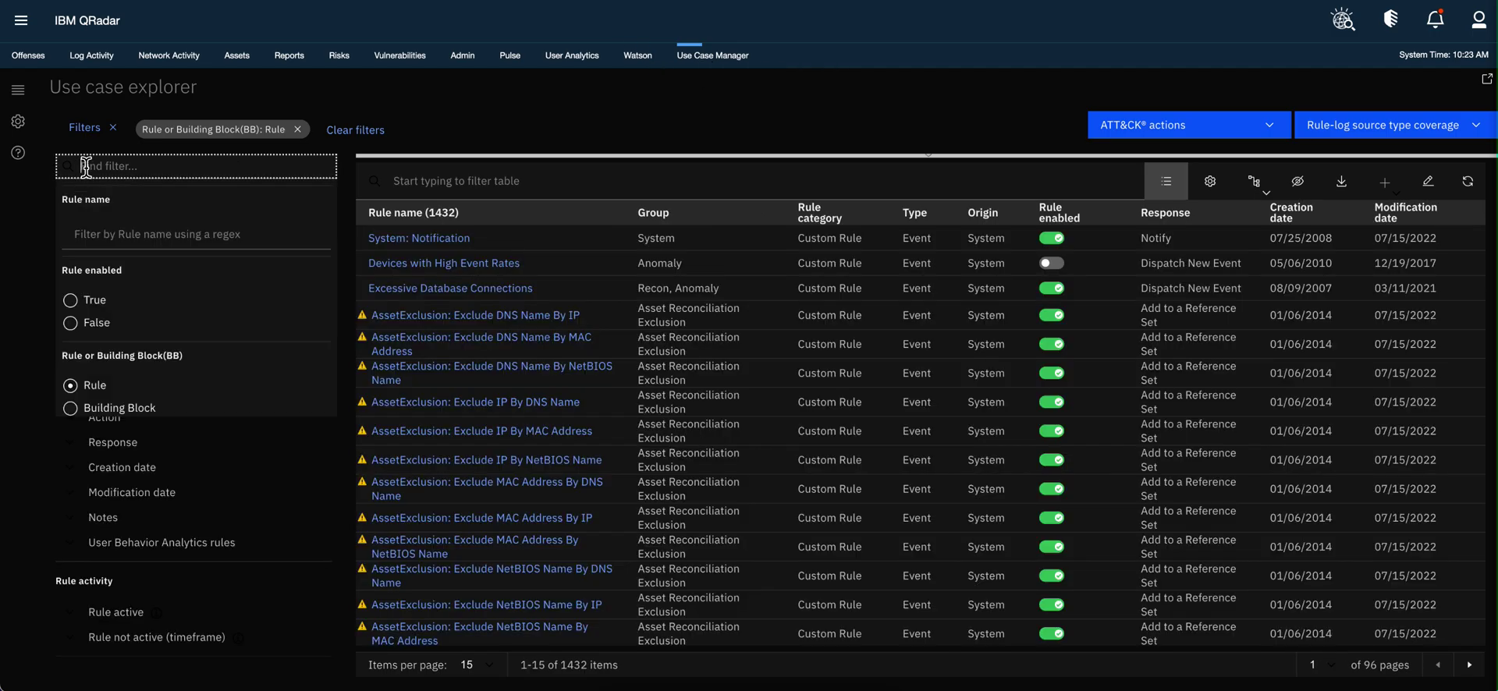
pyautogui.click(91, 232)
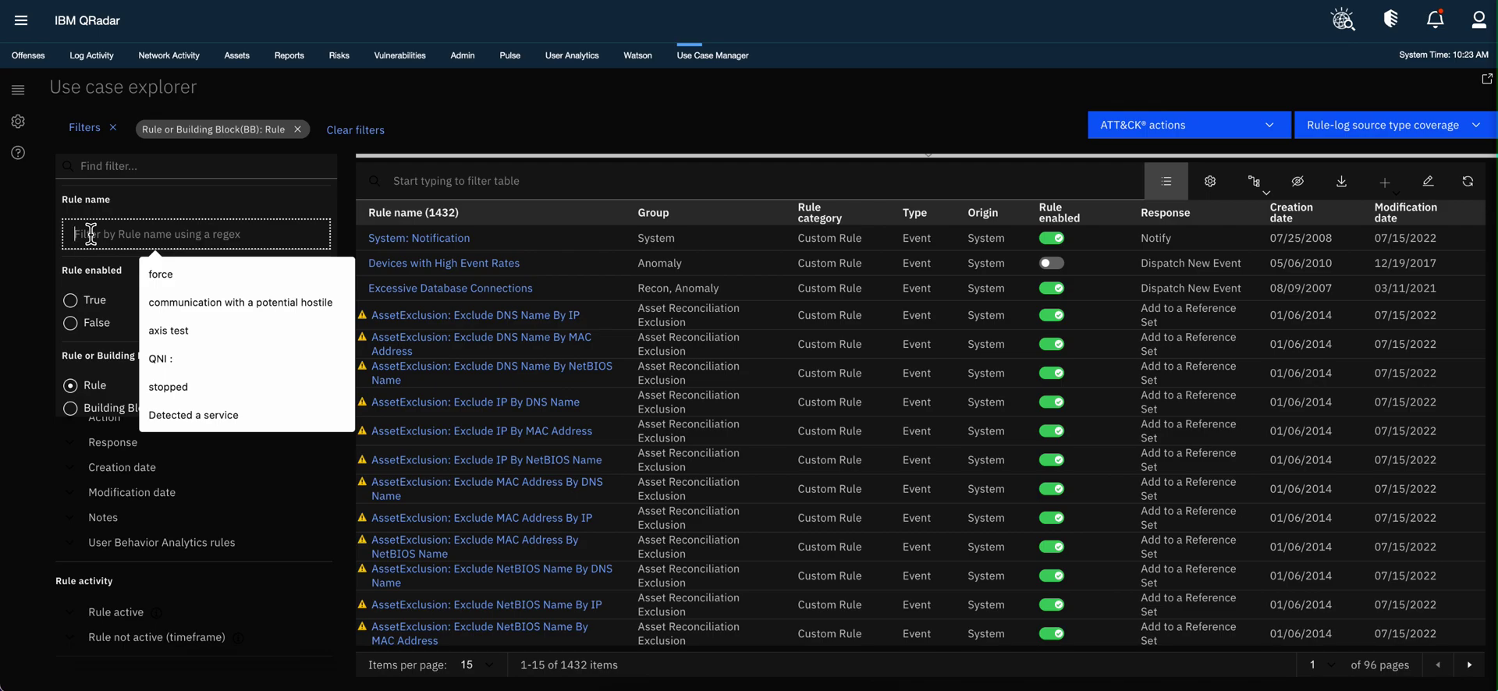
pyautogui.click(90, 233)
pyautogui.click(96, 233)
pyautogui.click(96, 232)
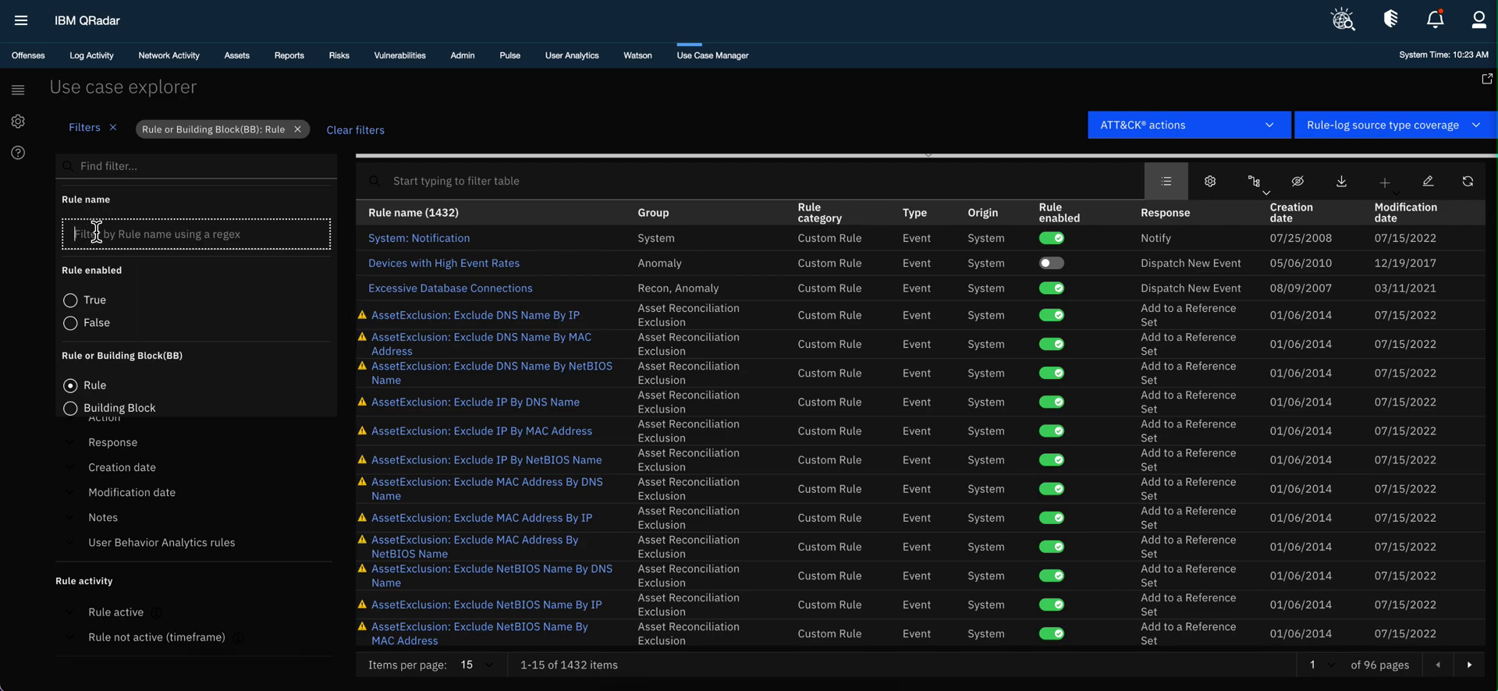
pyautogui.click(124, 235)
pyautogui.hotkey('ctrl', 'v')
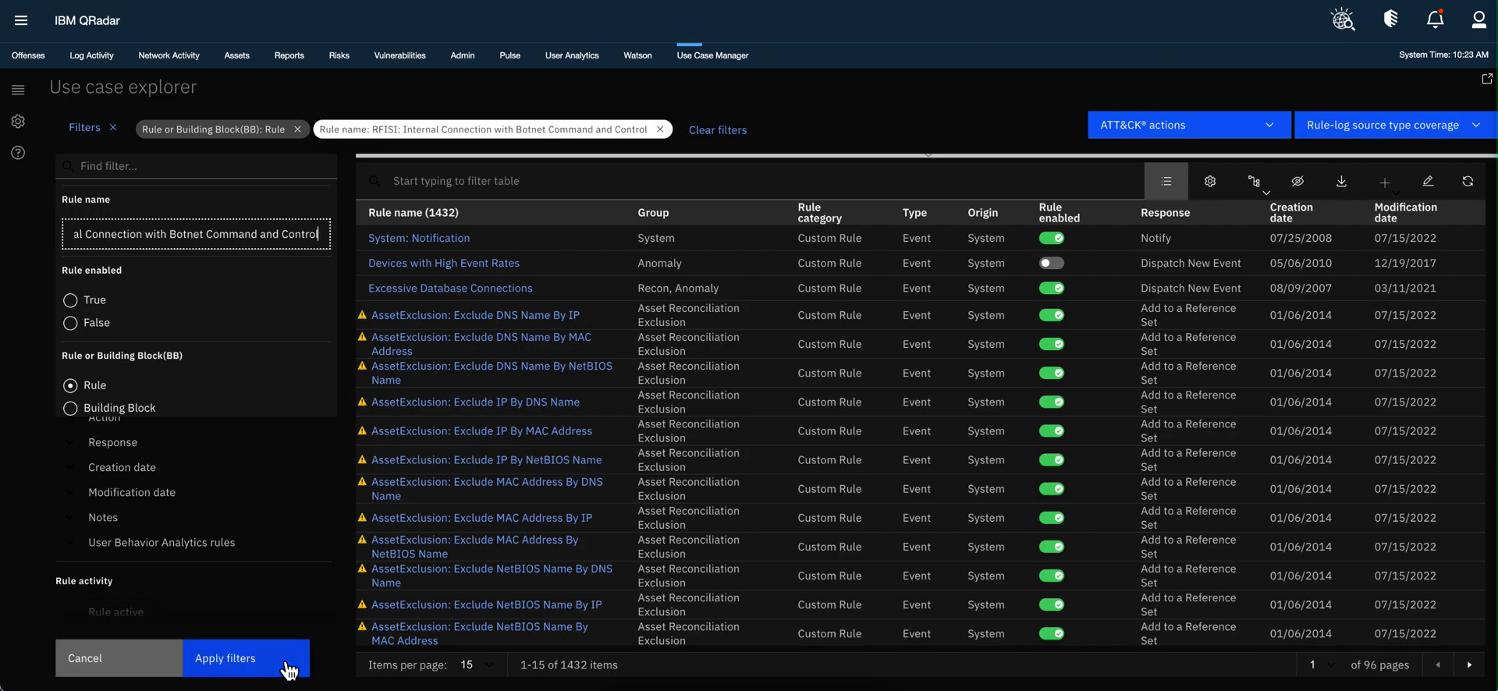
pyautogui.click(264, 662)
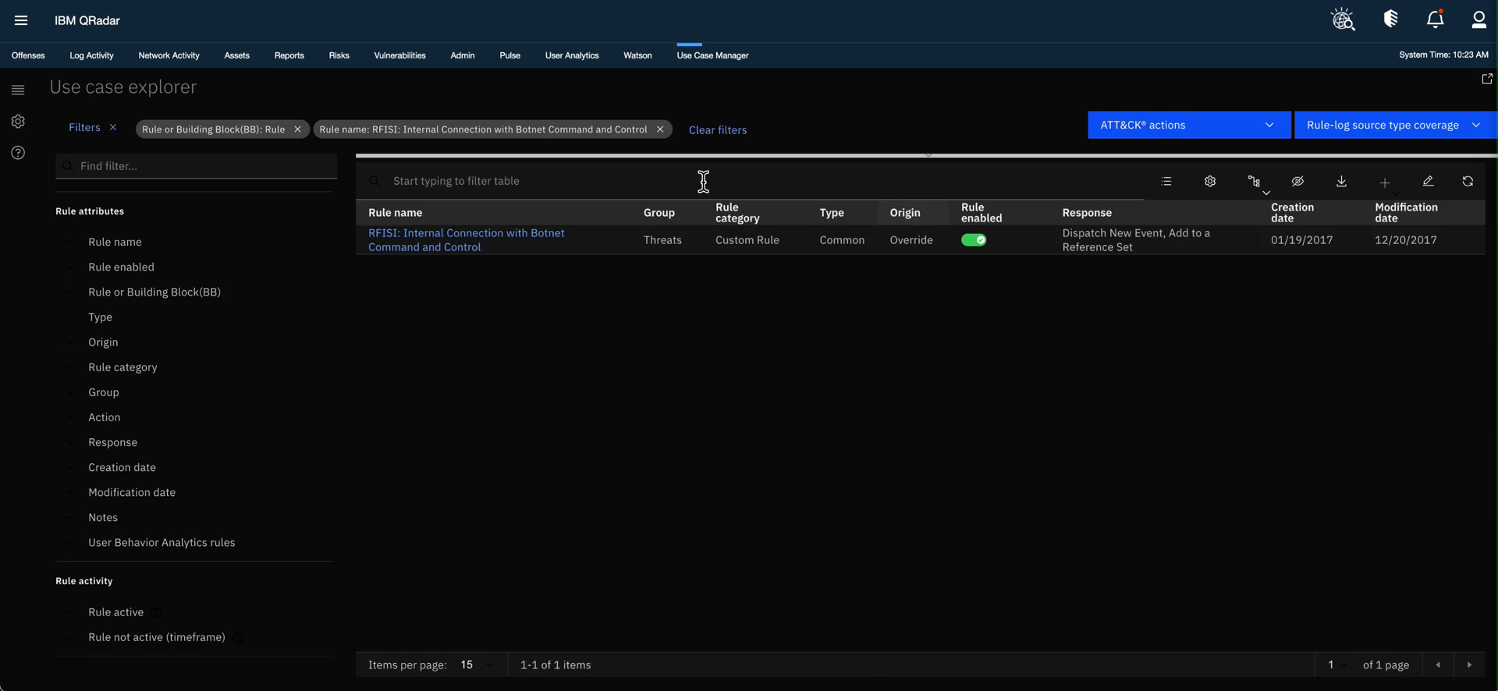
# Reload the use case explorer with its default filters and filter the rules to the Turla group.
pyautogui.click(719, 56)
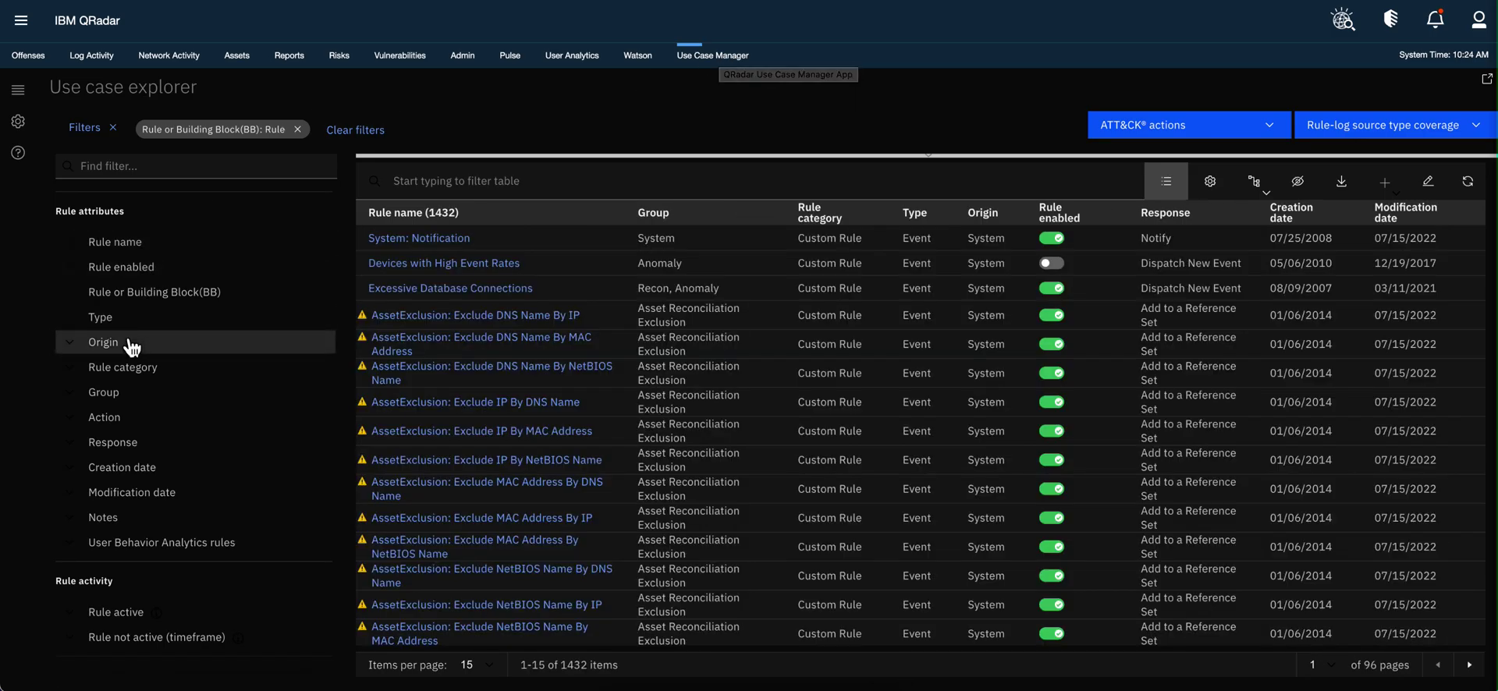
pyautogui.click(71, 392)
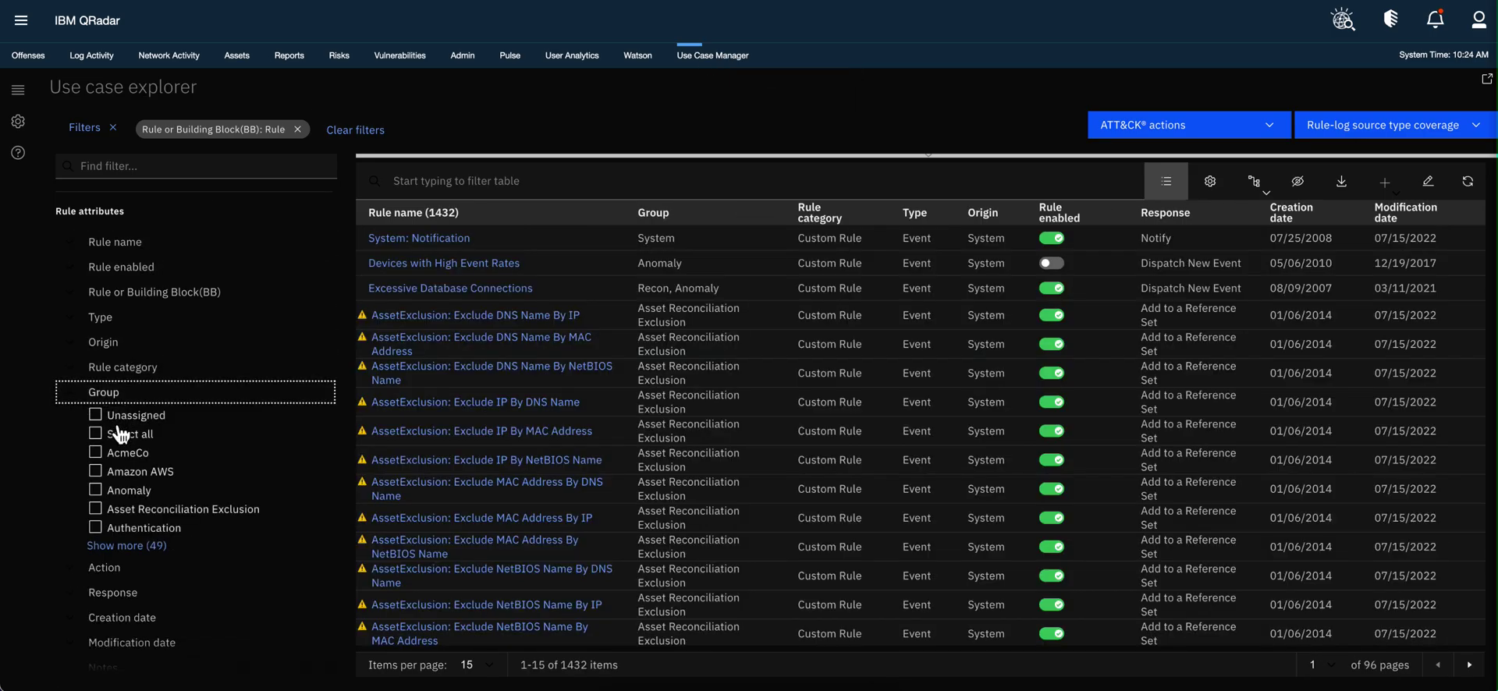
pyautogui.scroll(-2, 118, 429)
pyautogui.click(121, 384)
pyautogui.scroll(-3, 112, 443)
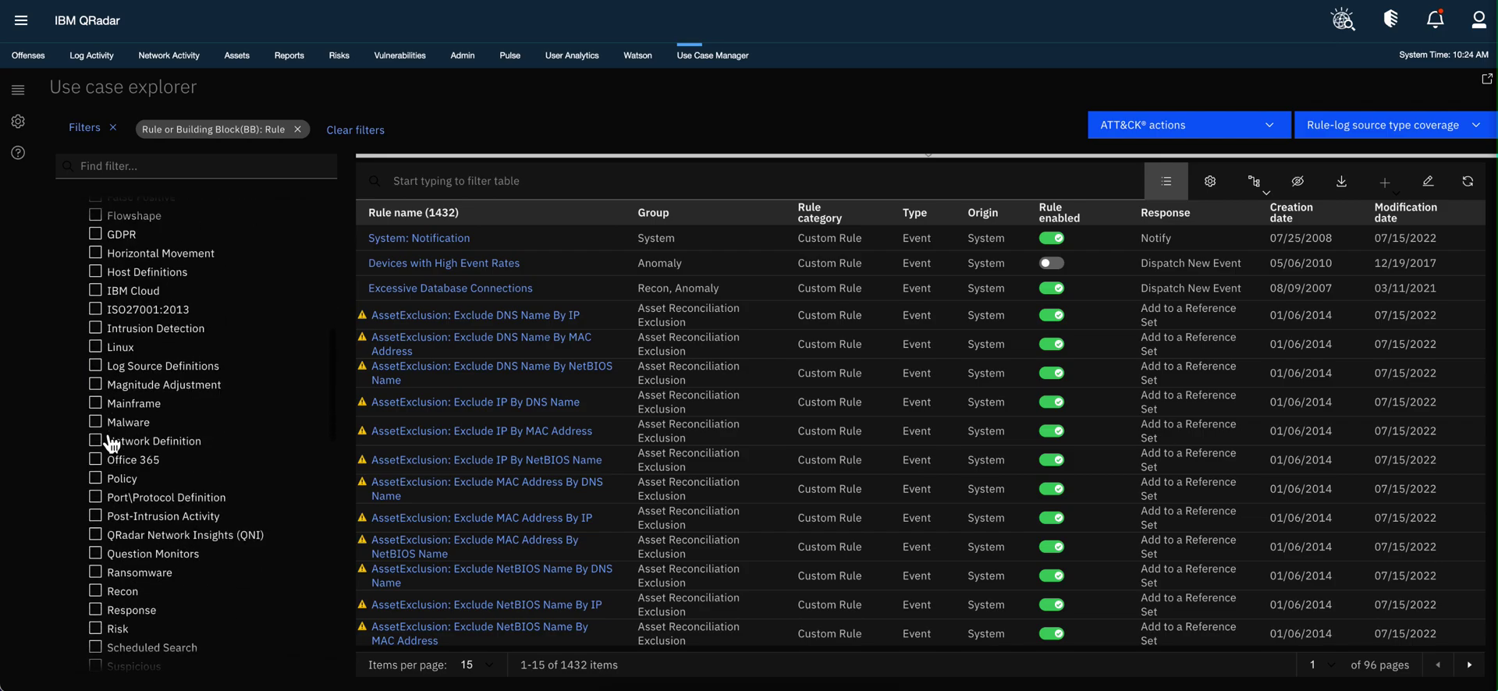
pyautogui.scroll(-4, 111, 443)
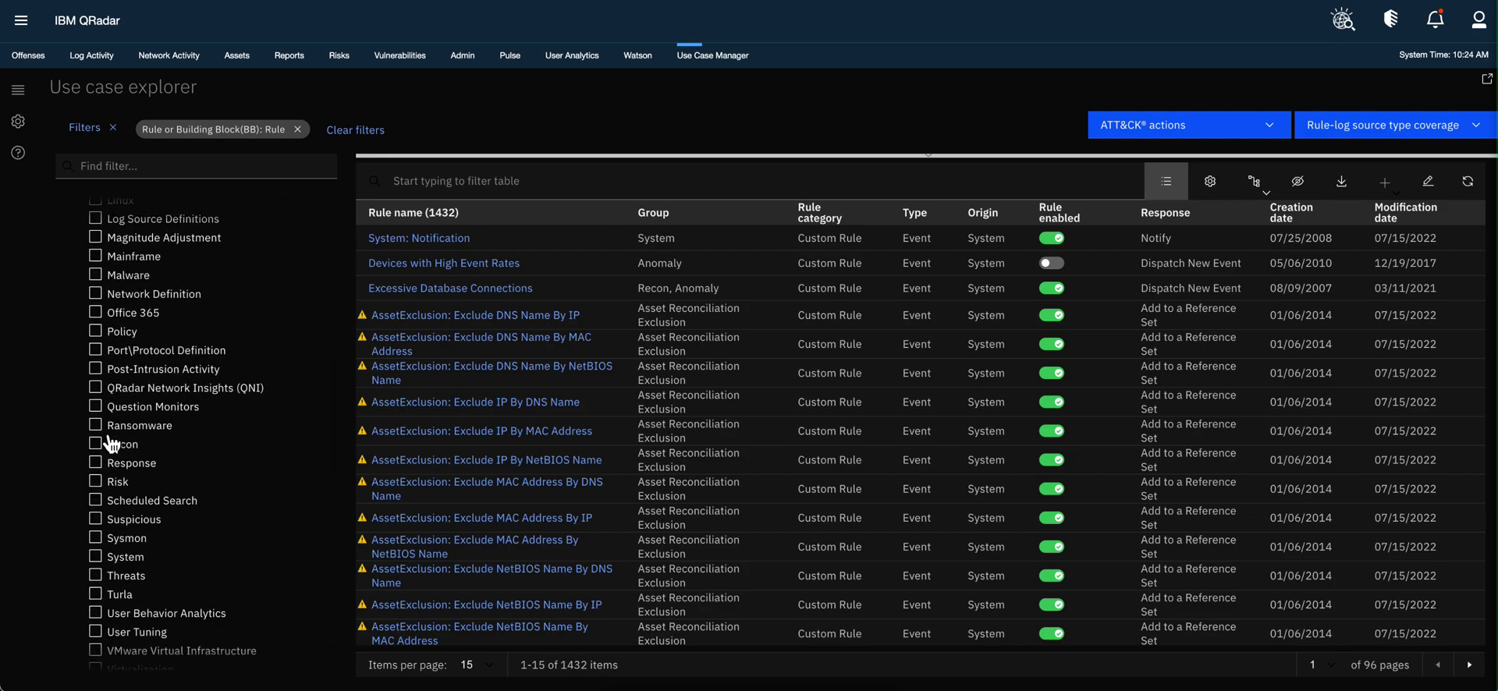
pyautogui.click(95, 594)
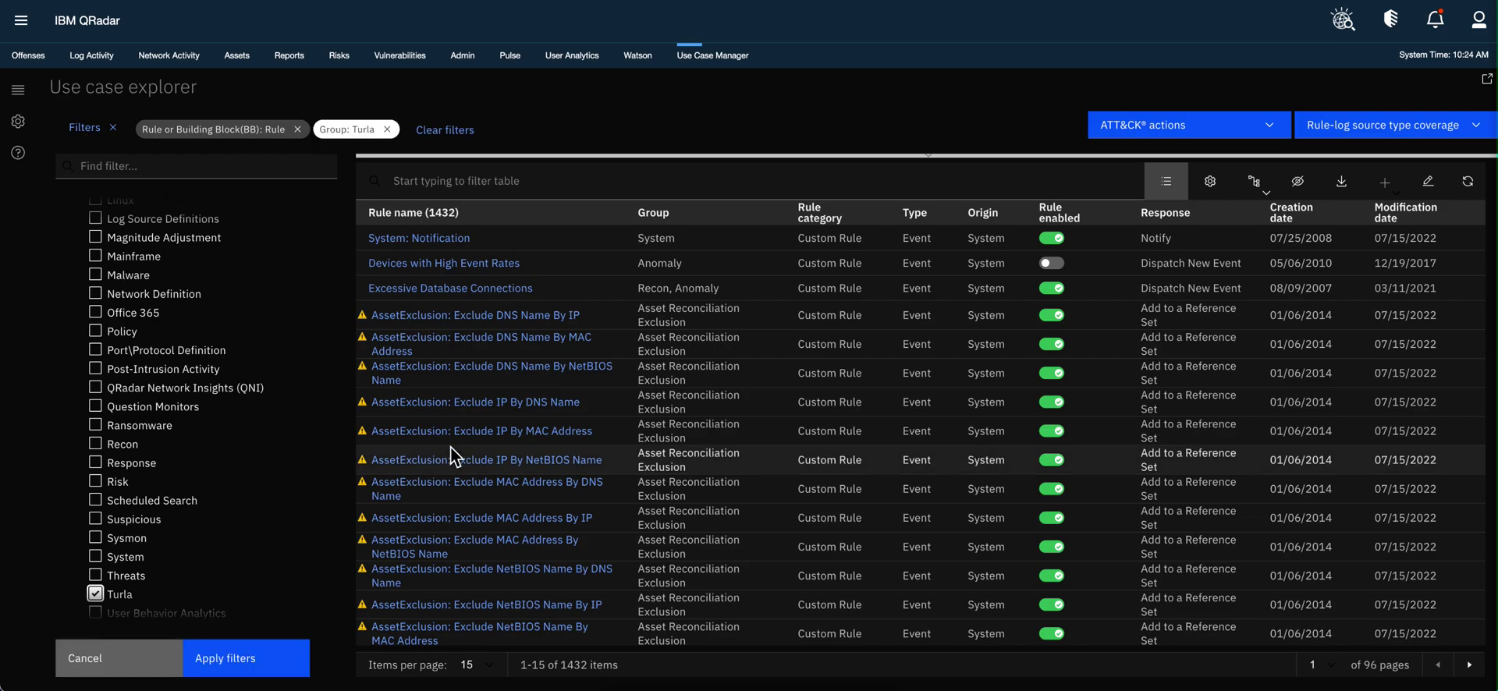
pyautogui.click(261, 663)
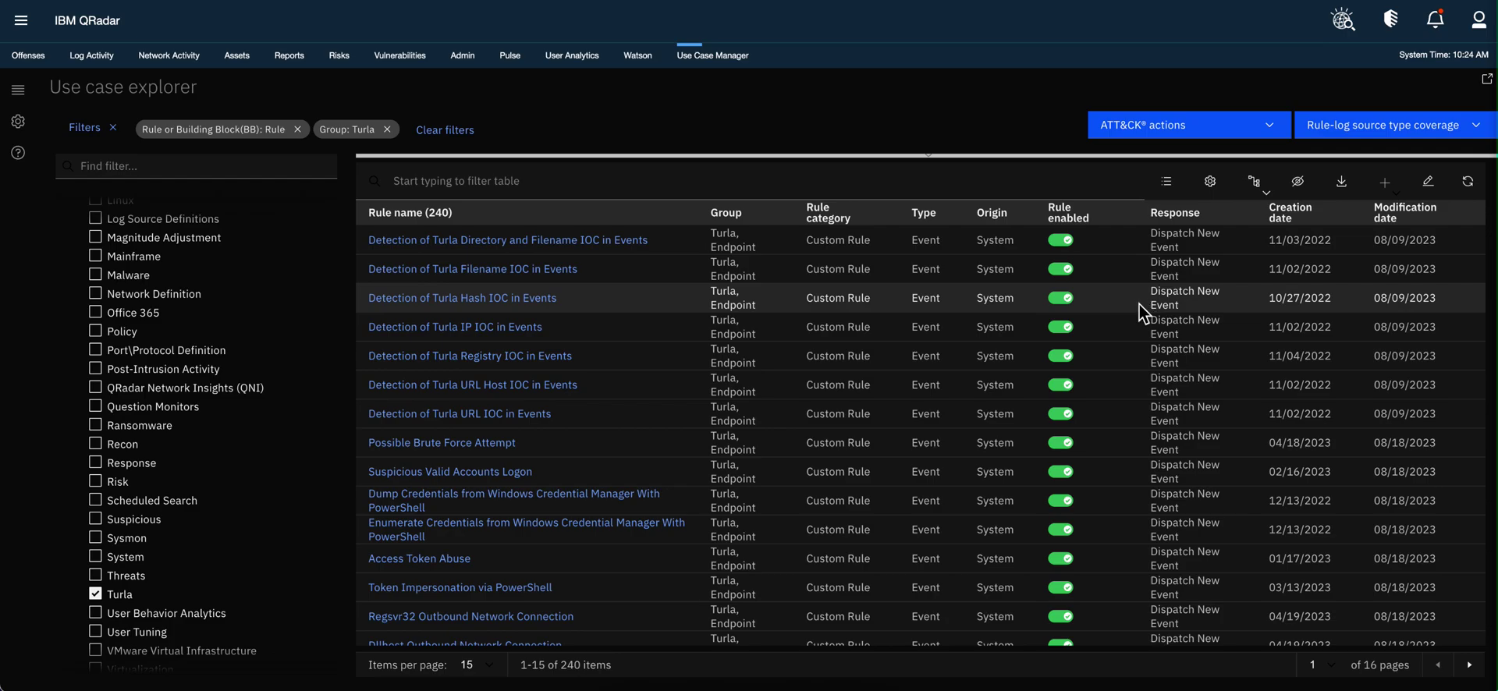
# Inspect the Access Token Abuse rule's details, including its log source types, and return to the rule list.
pyautogui.click(421, 559)
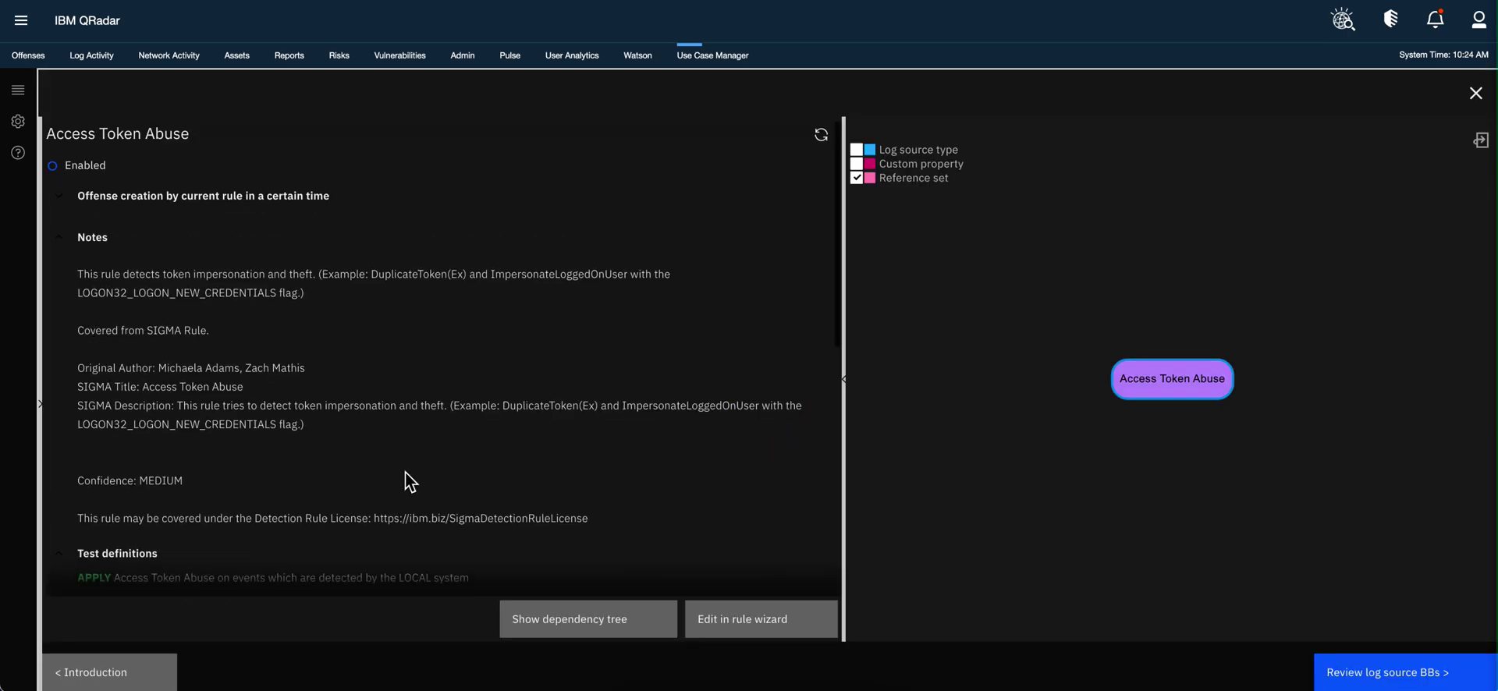
pyautogui.scroll(-10, 406, 480)
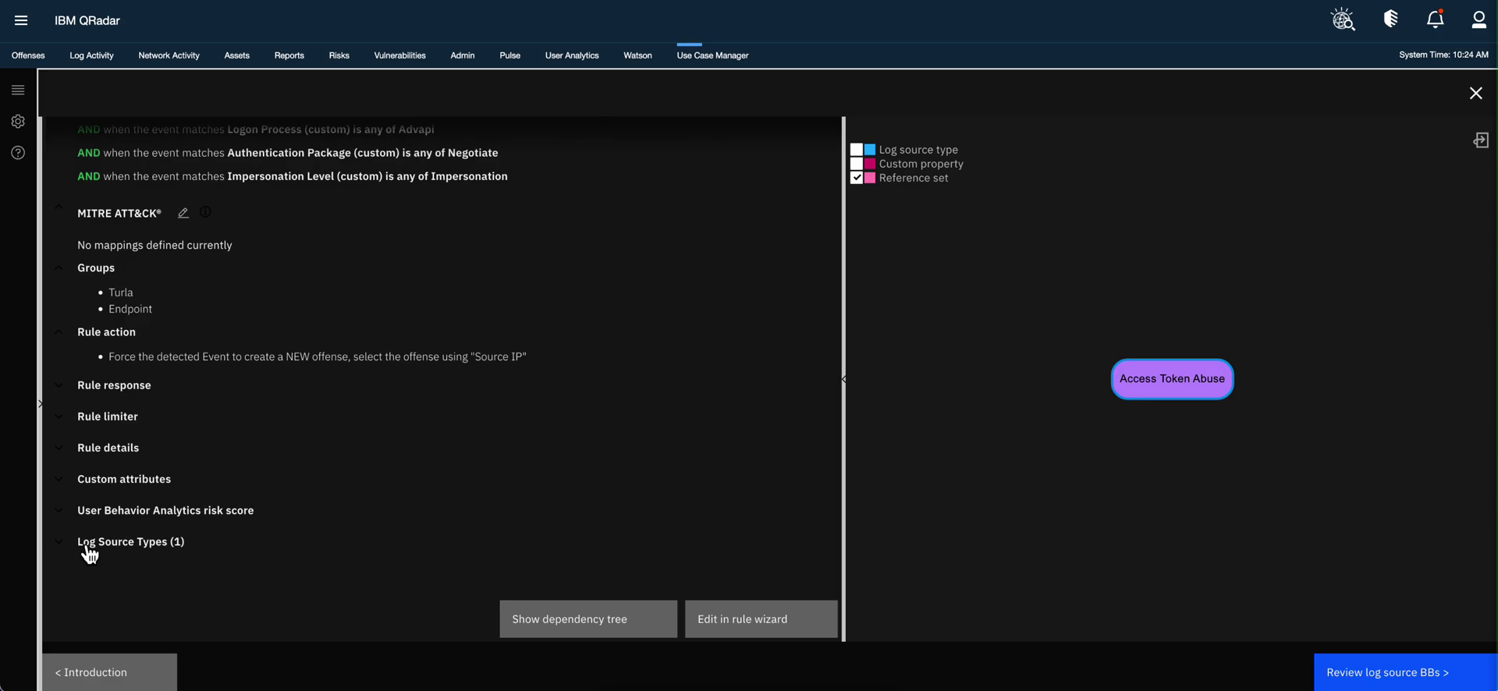
pyautogui.click(82, 543)
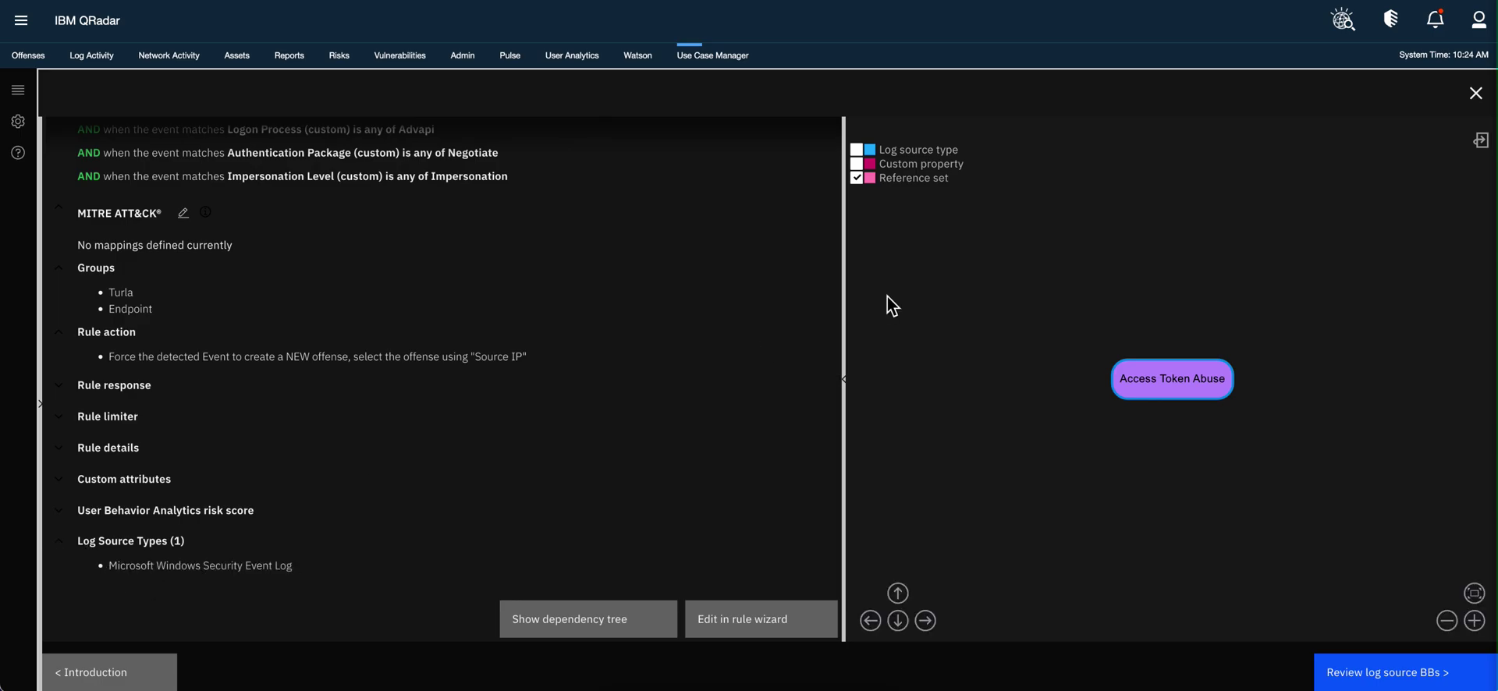
pyautogui.click(1477, 95)
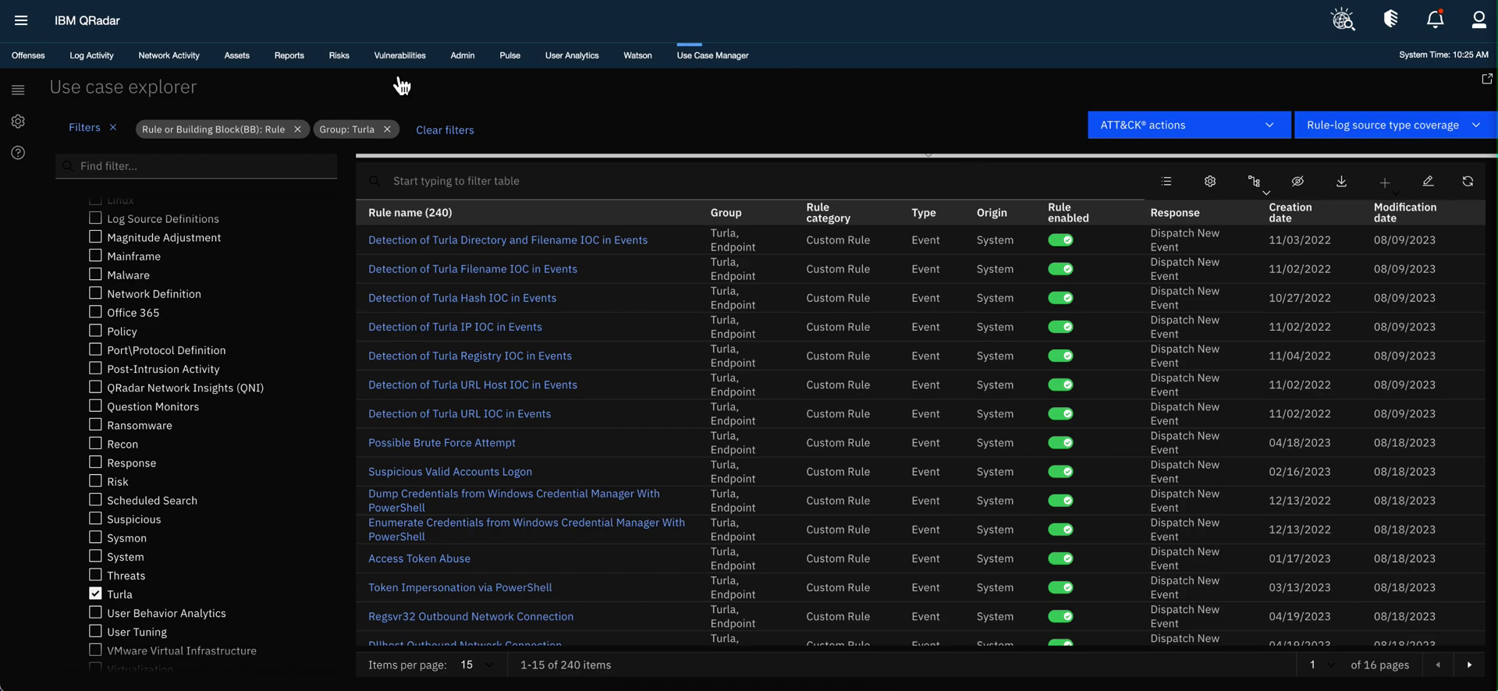
# Reload Use Case Manager and open the report of active rules that generate offenses.
pyautogui.click(17, 93)
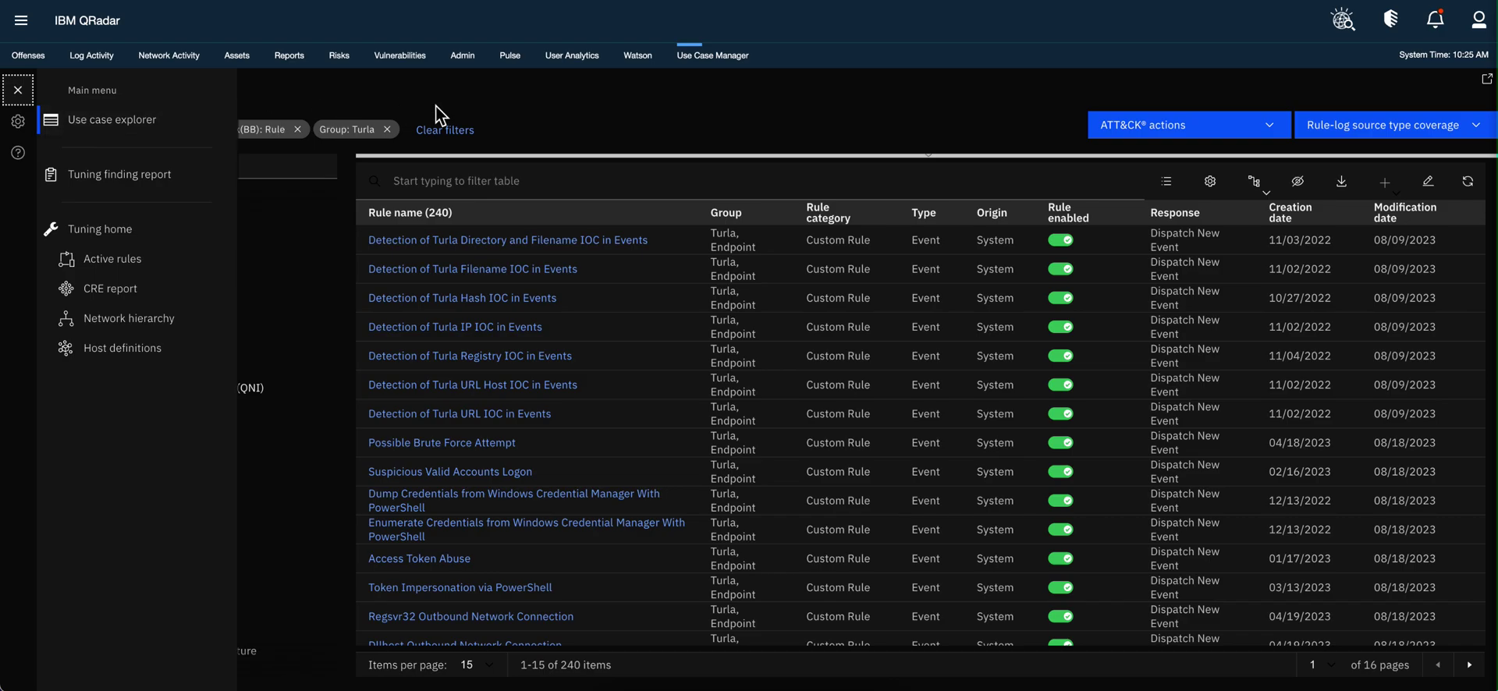
pyautogui.click(690, 62)
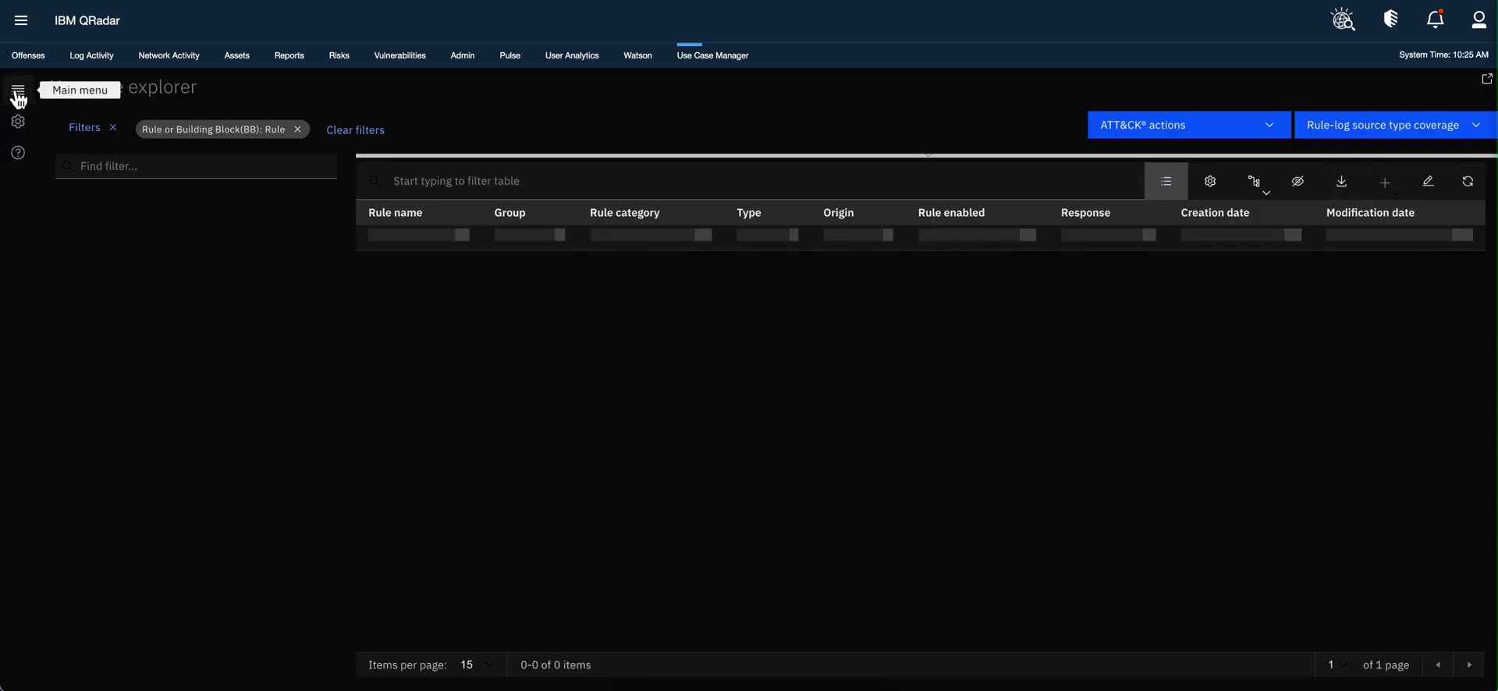
pyautogui.click(18, 92)
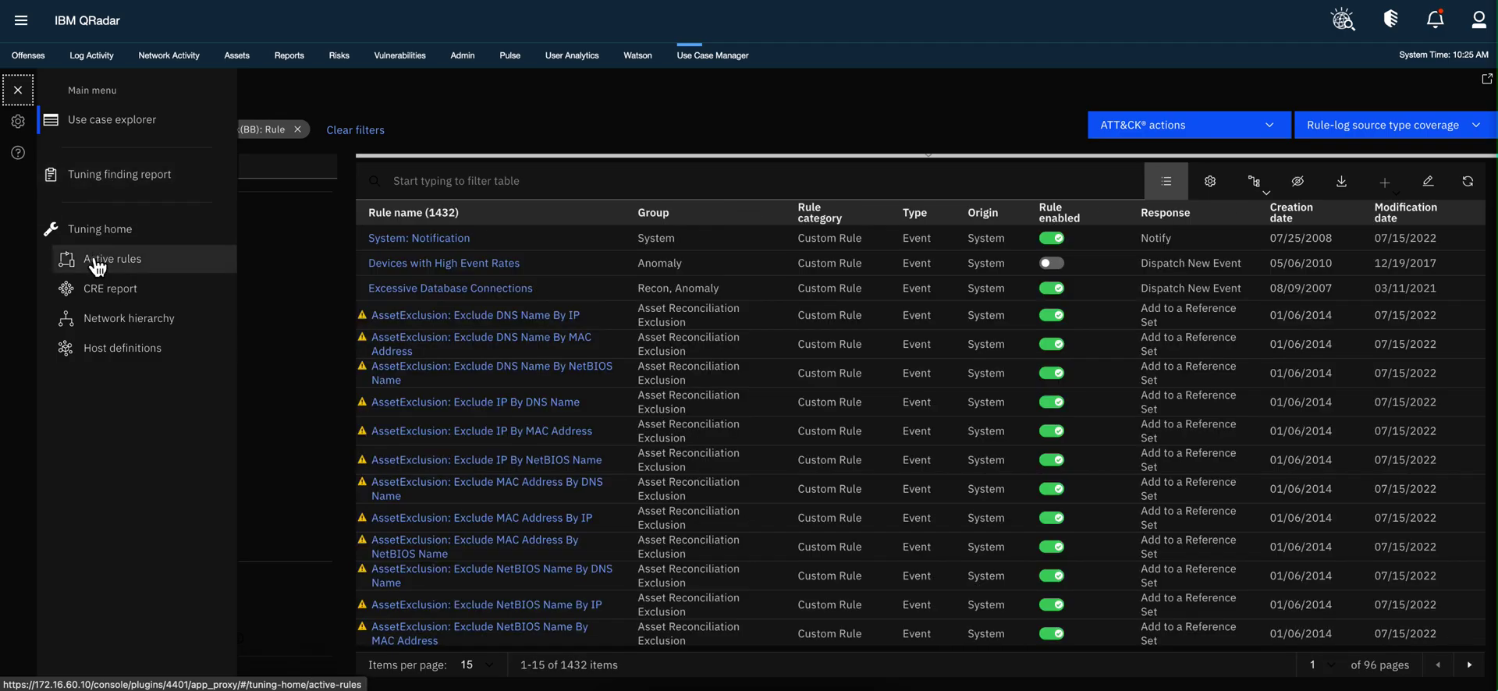
pyautogui.click(98, 260)
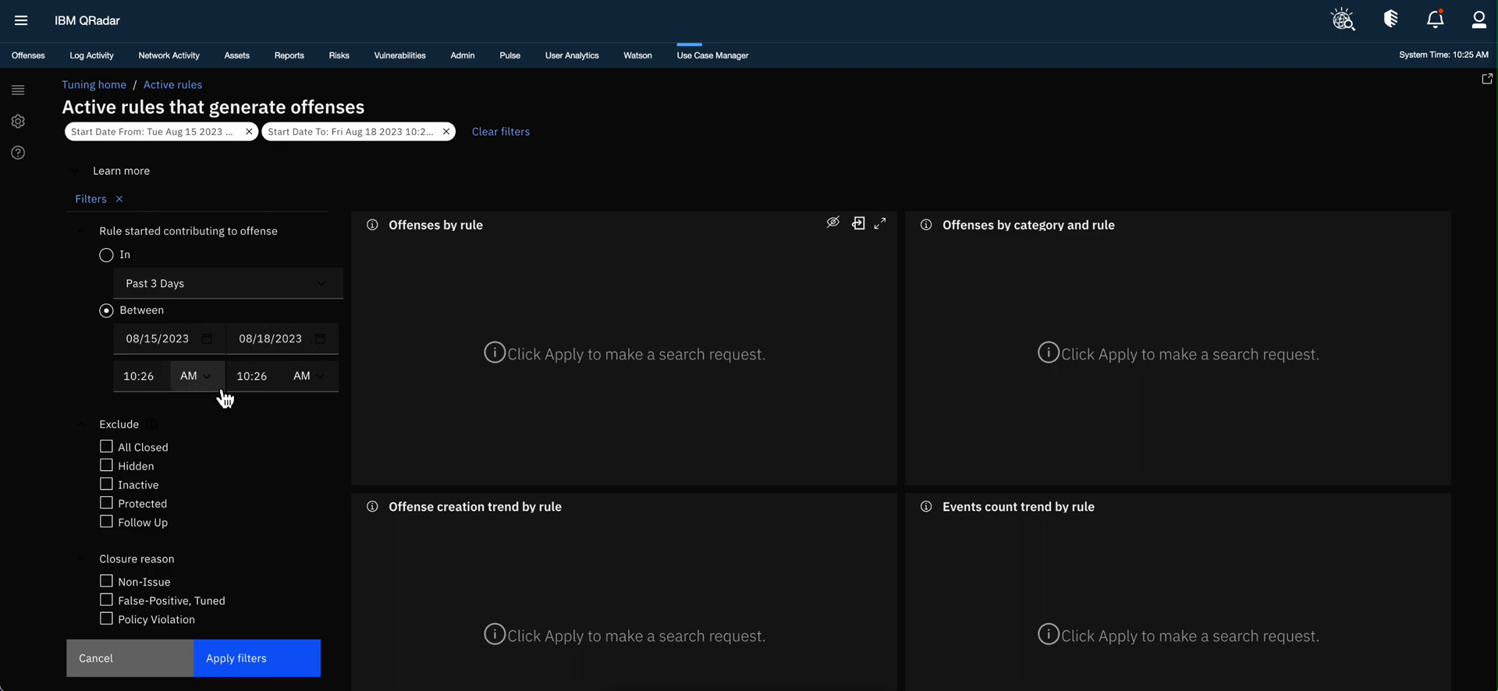
# Filter the active rules to those that started contributing to offenses in the Past Week, and review the charts and top noisy rules.
pyautogui.click(289, 295)
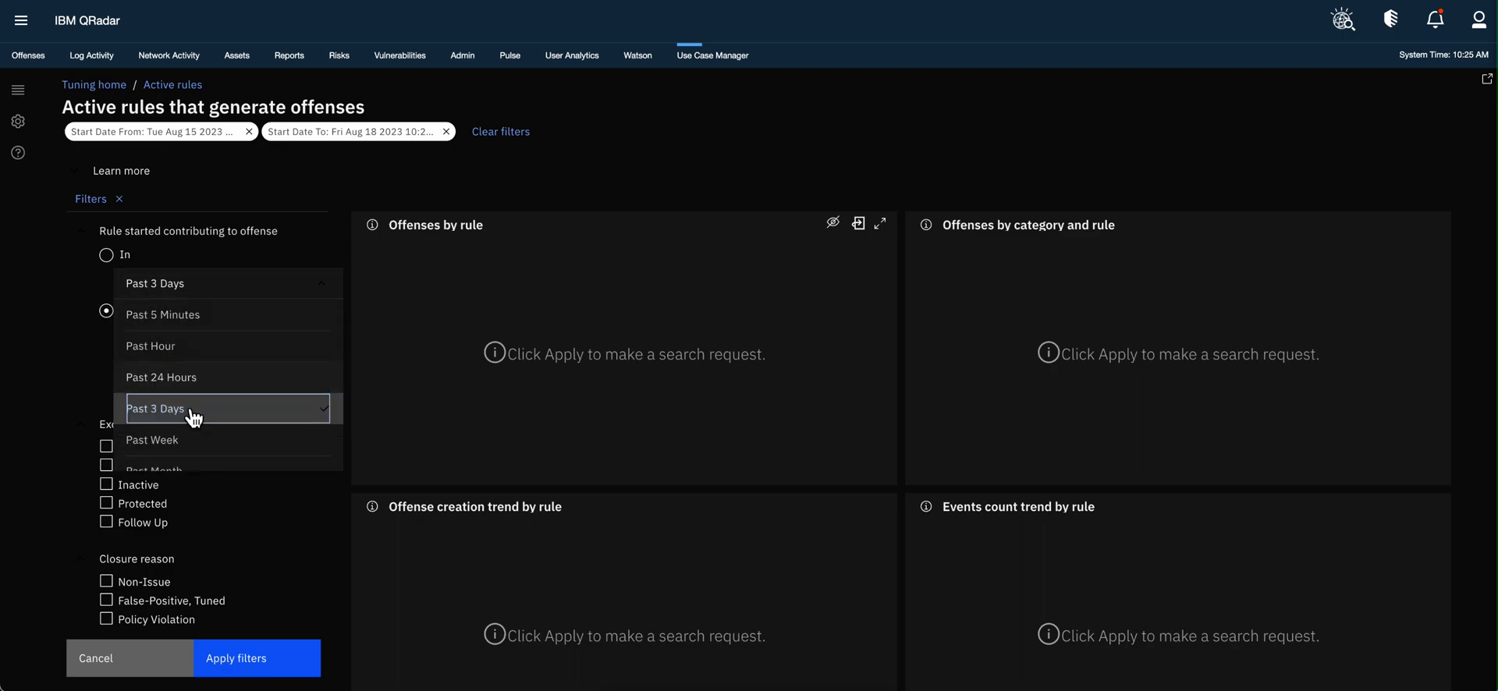
pyautogui.click(186, 441)
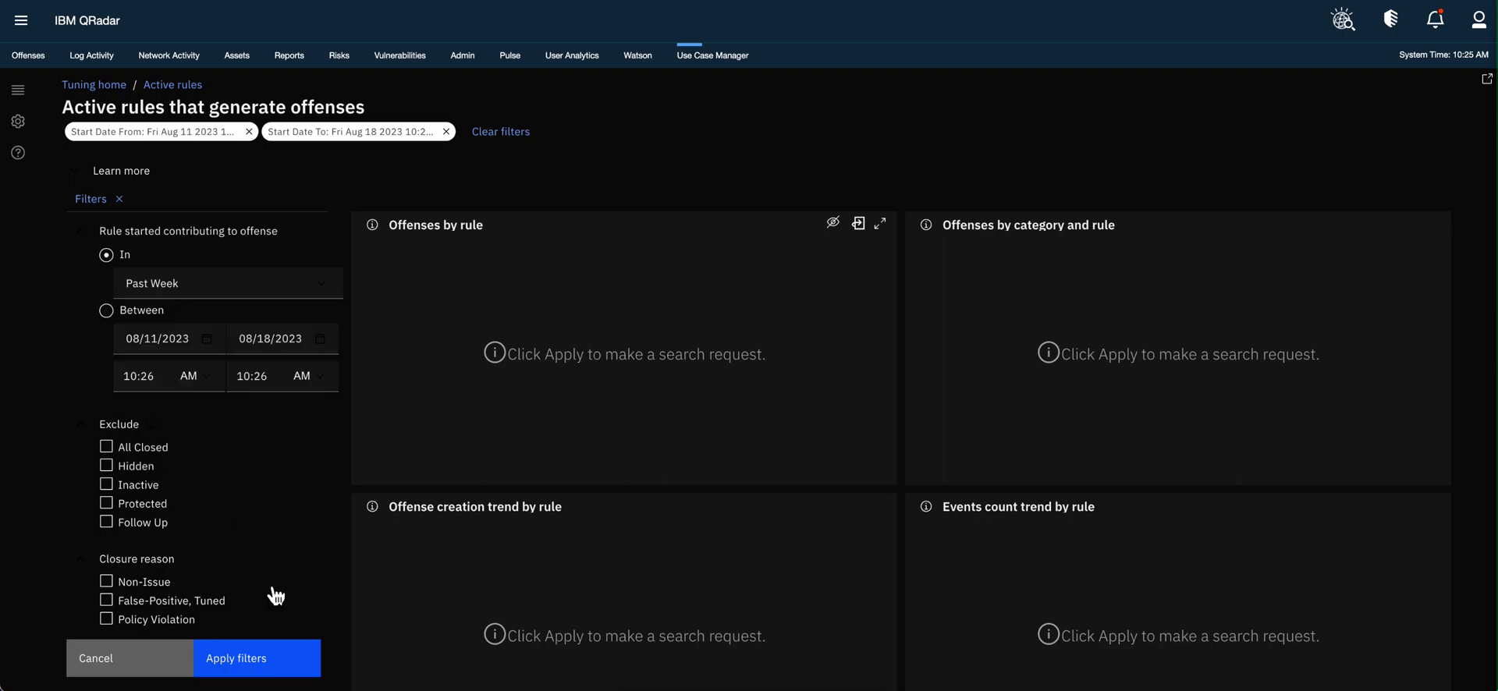
pyautogui.click(255, 658)
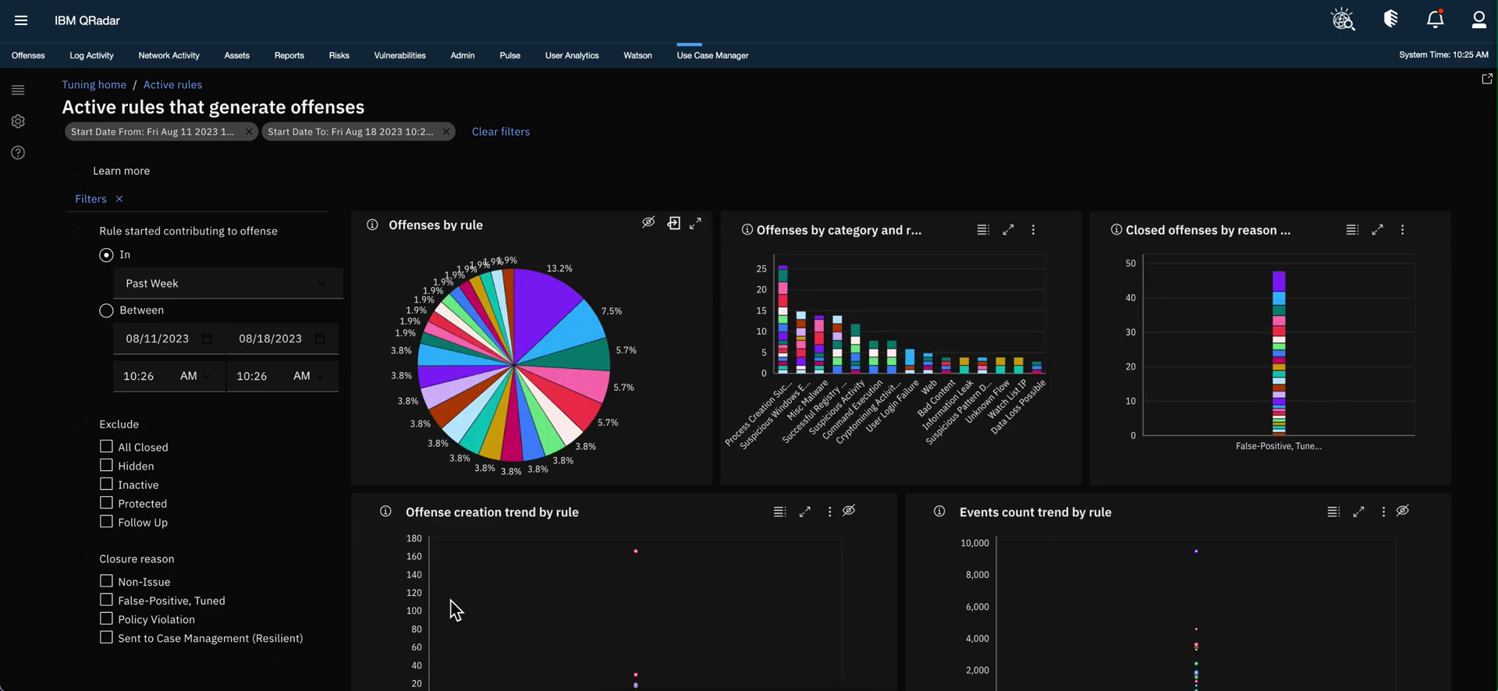
pyautogui.scroll(-3, 546, 536)
pyautogui.scroll(-5, 547, 536)
pyautogui.scroll(-4, 547, 537)
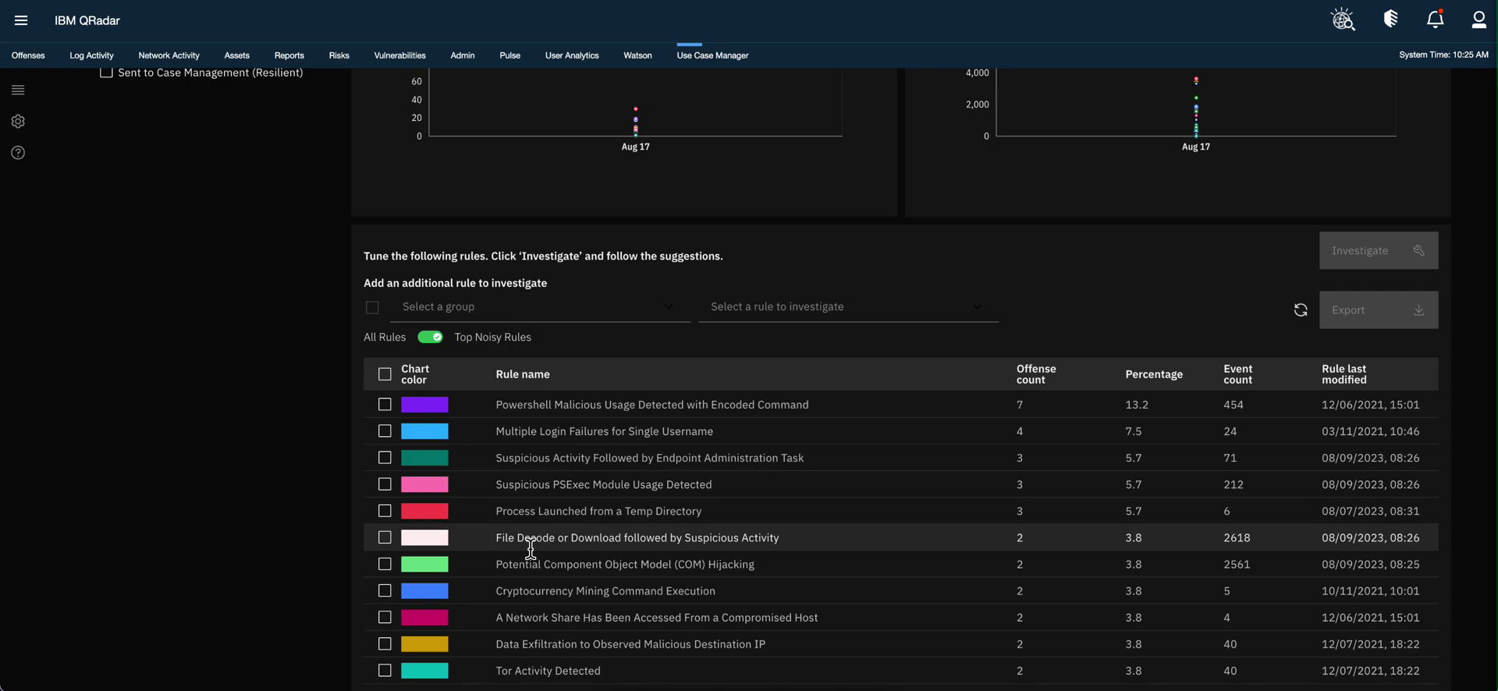
# Switch to the IBM Documentation page on Turla and go back through its rule and custom property tables to the introduction.
pyautogui.scroll(7, 547, 535)
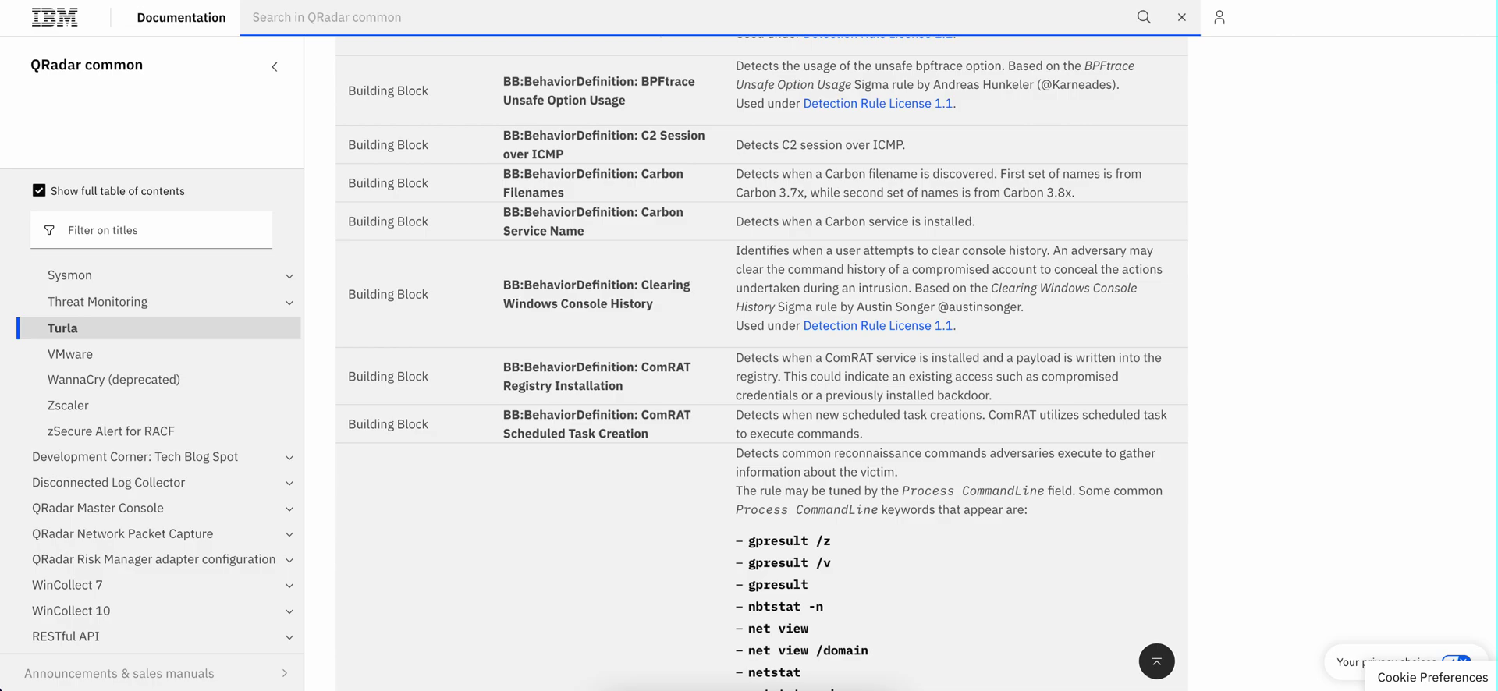
pyautogui.scroll(15, 627, 143)
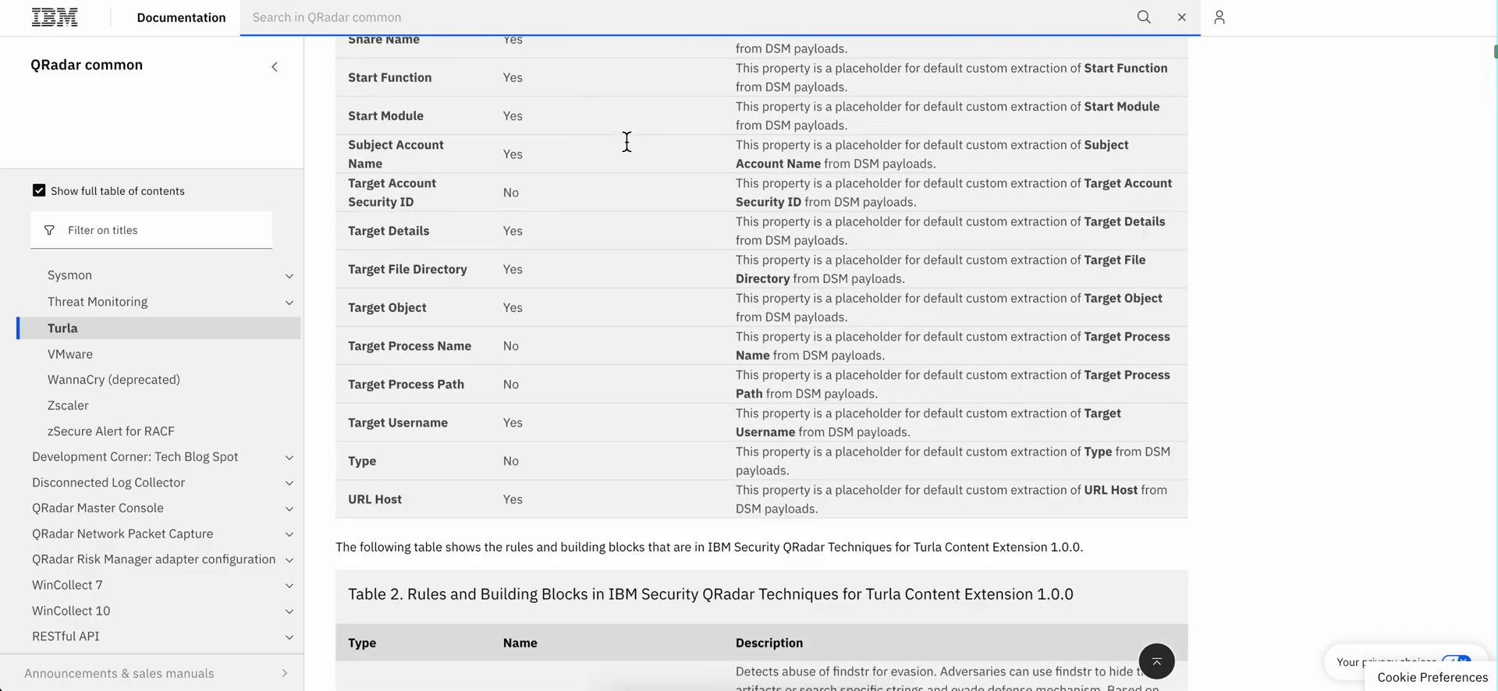
pyautogui.scroll(6, 626, 143)
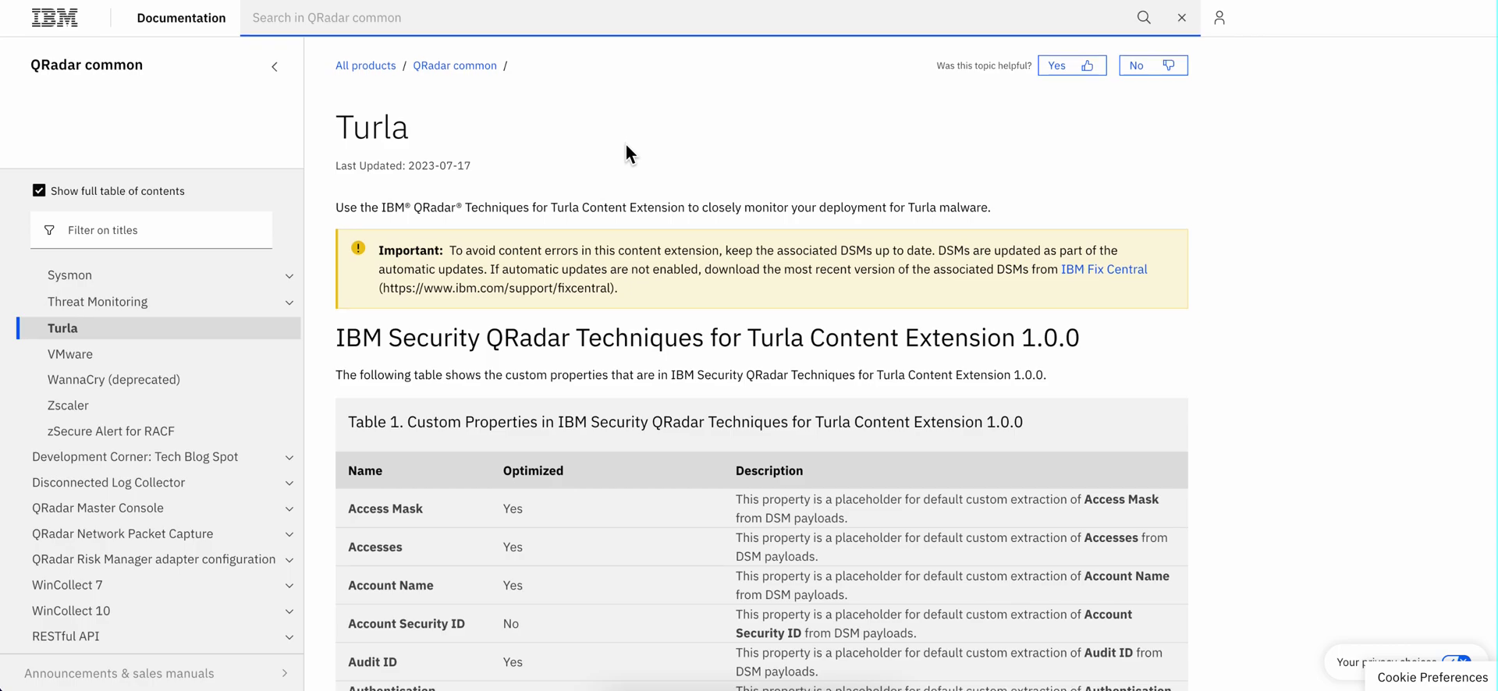